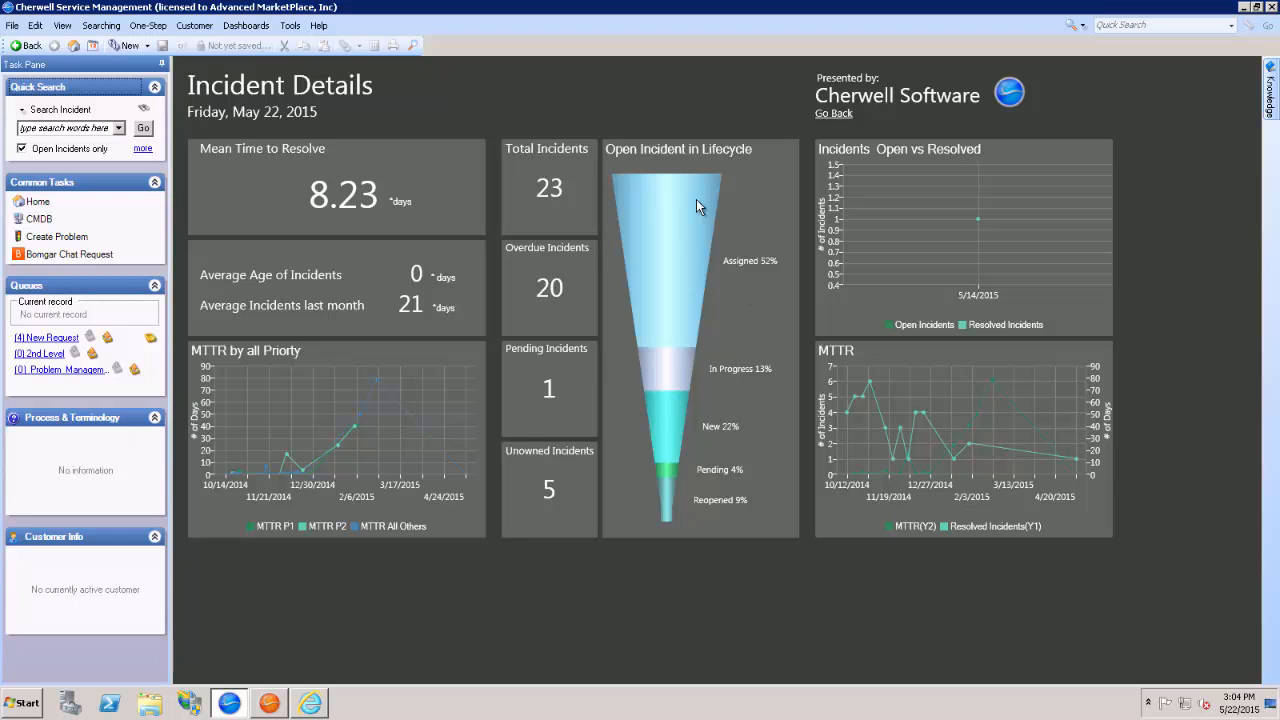
Drill into the Assigned stage of the open incident lifecycle chart and the open incident total on the Global IT dashboard.
mouse_move(698, 207)
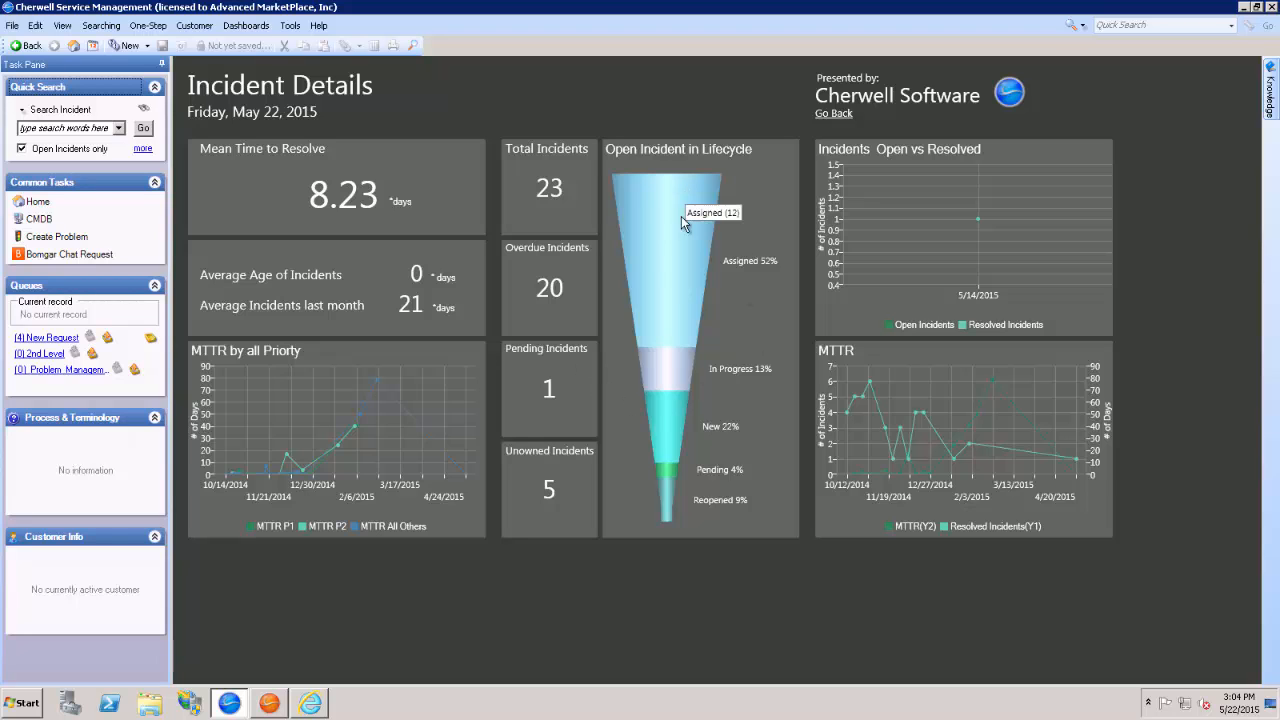
click(694, 272)
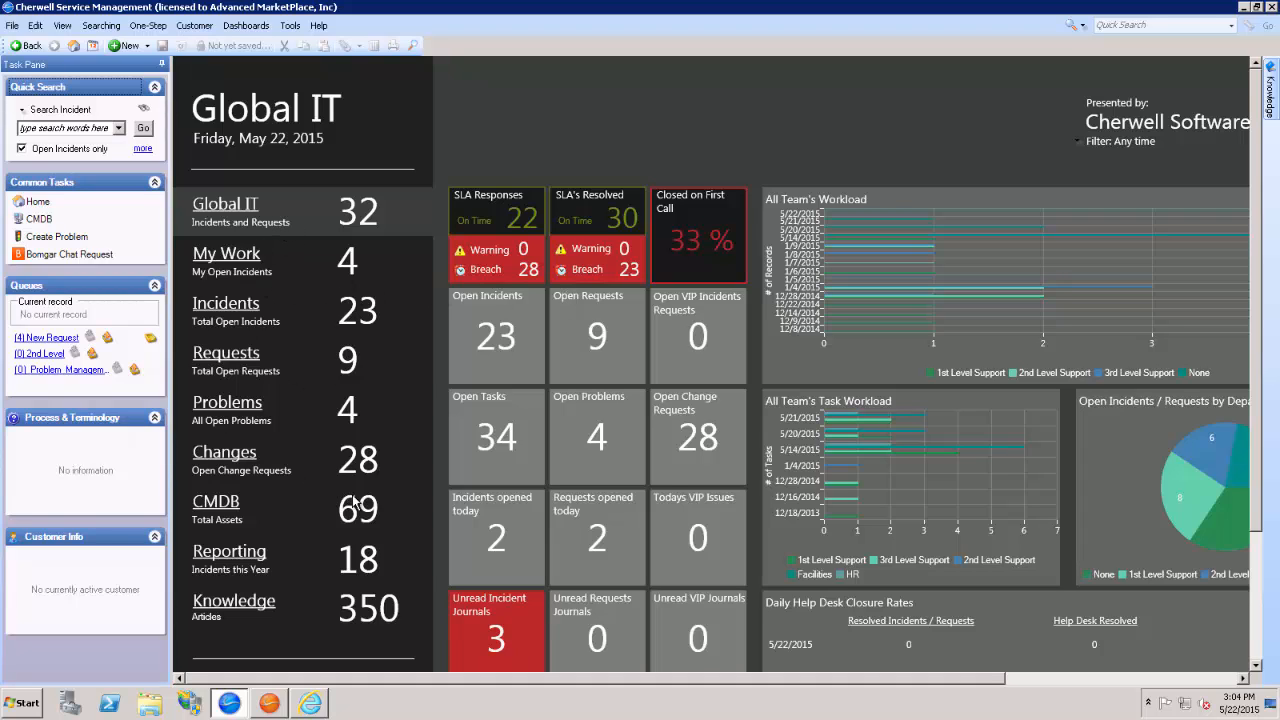
click(352, 315)
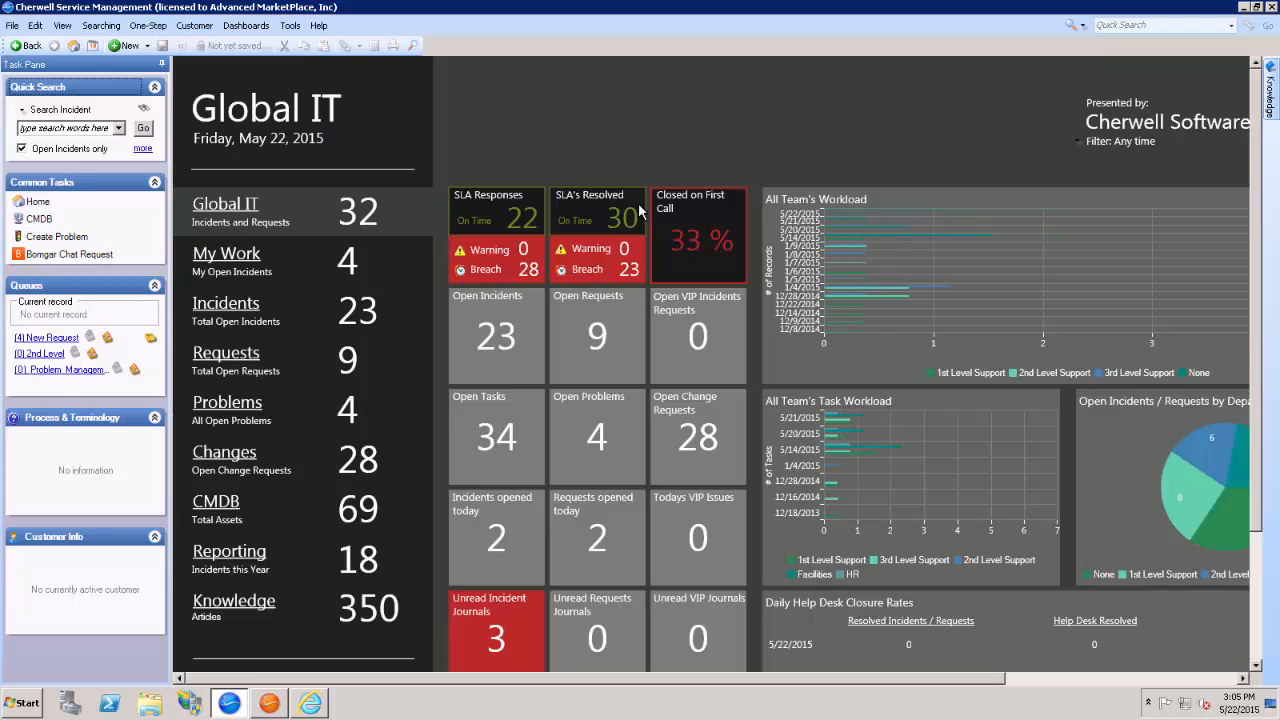
Open the Global IT dashboard for editing and try repositioning the All Team's Workload and All Team's Task Workload charts.
right_click(664, 117)
click(740, 166)
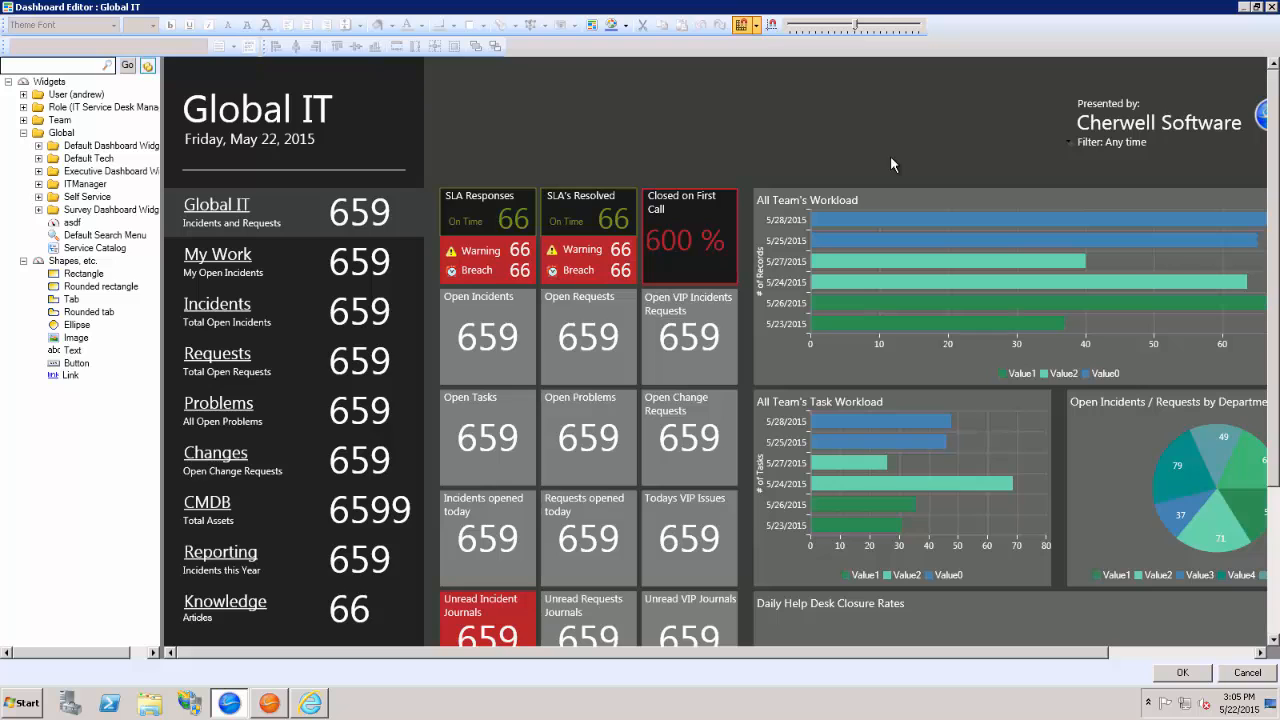
drag(932, 198, 665, 96)
drag(866, 417, 973, 309)
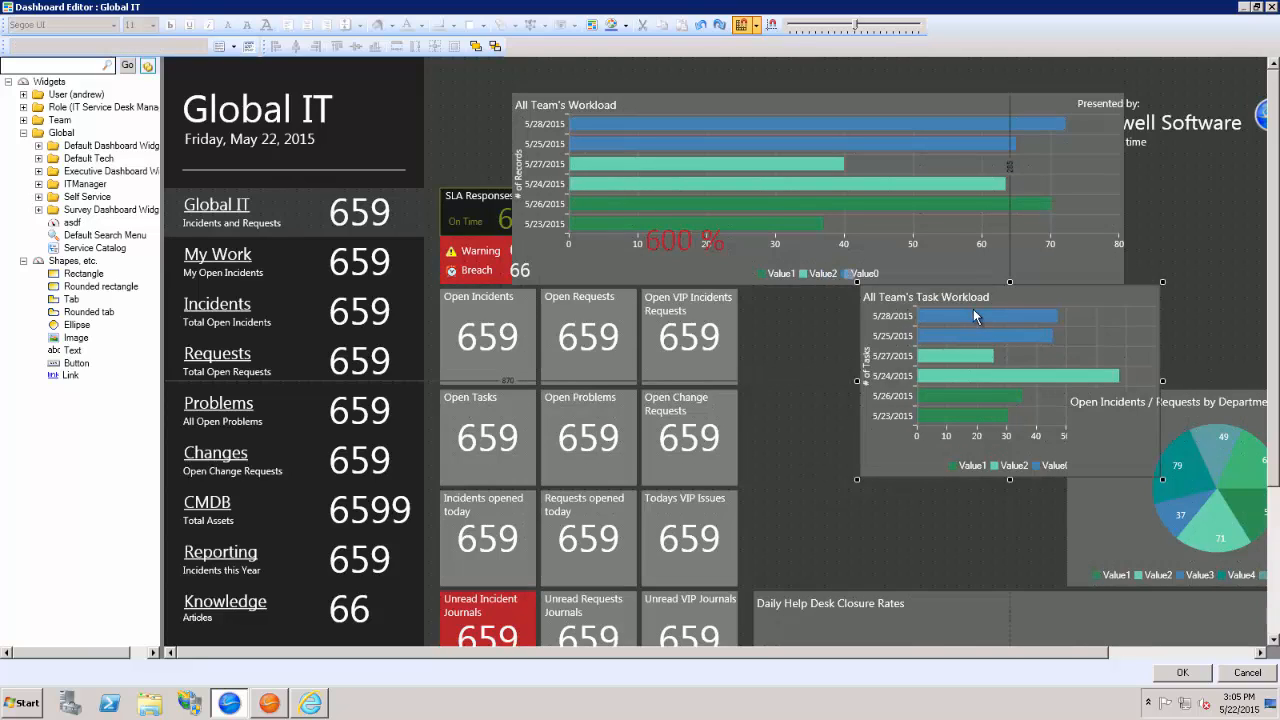
Open the All Team's Workload chart's widget properties and check the available refresh interval units.
right_click(809, 236)
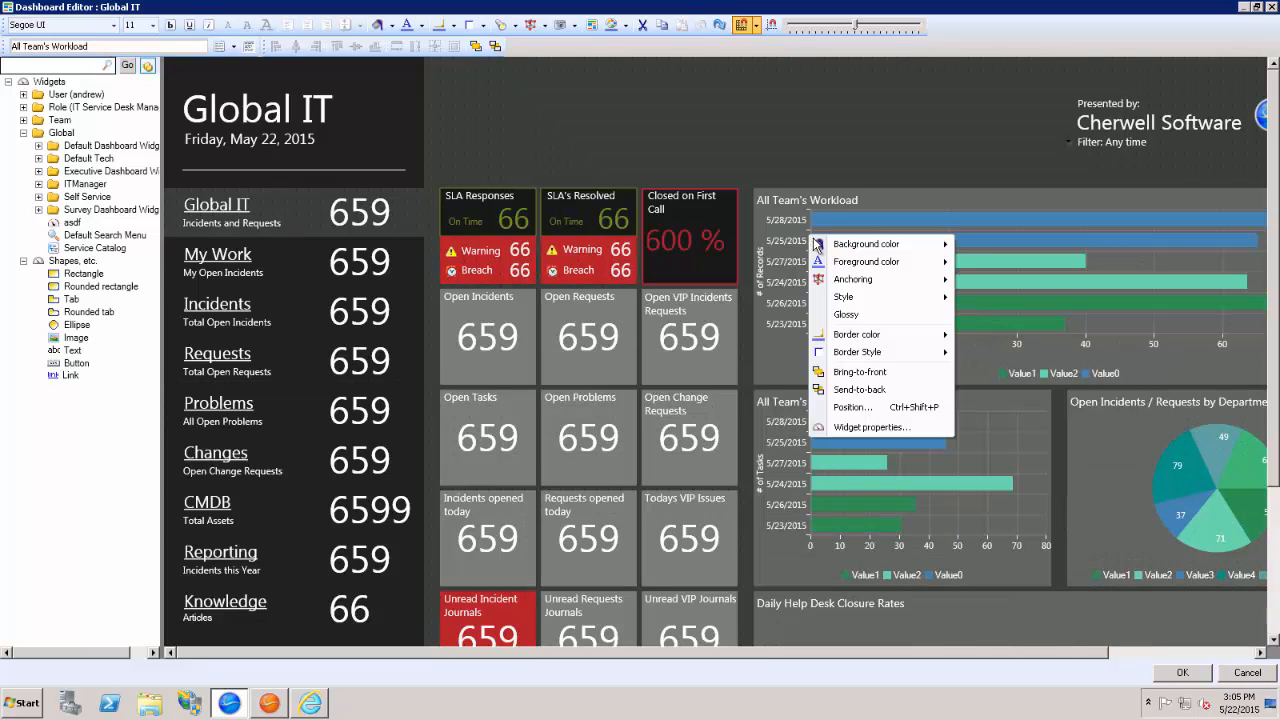
click(884, 427)
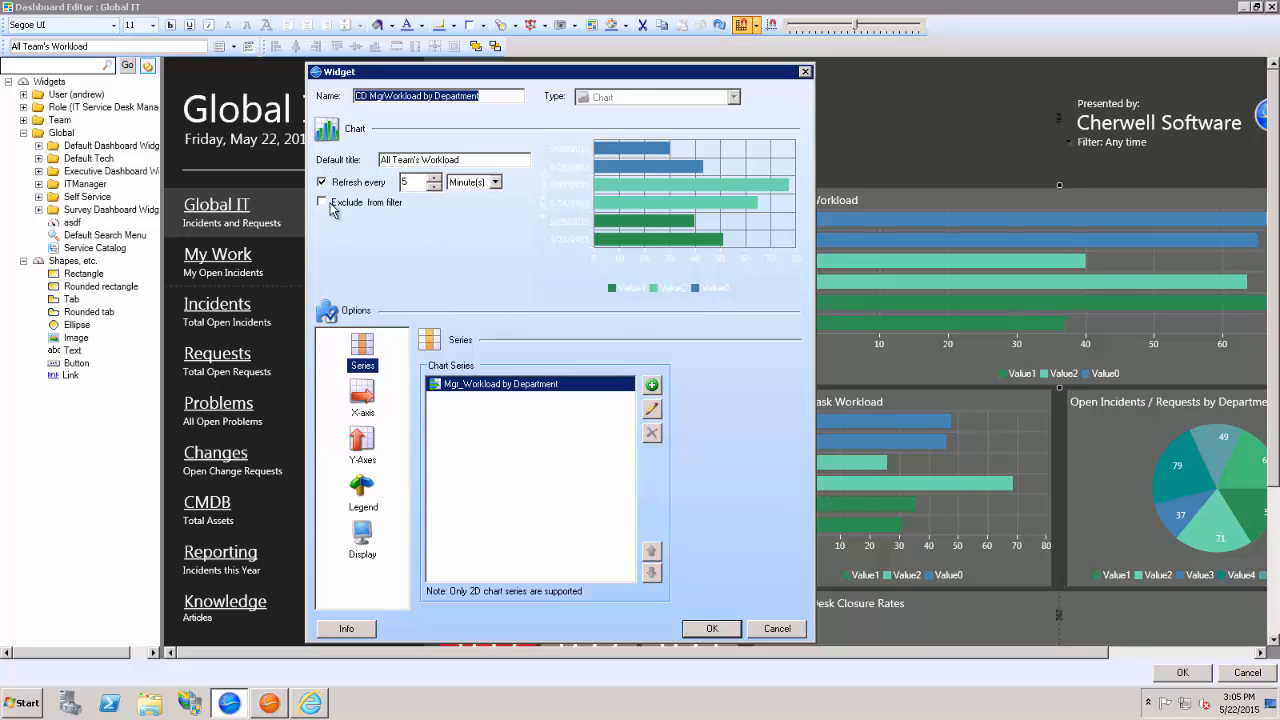
click(493, 186)
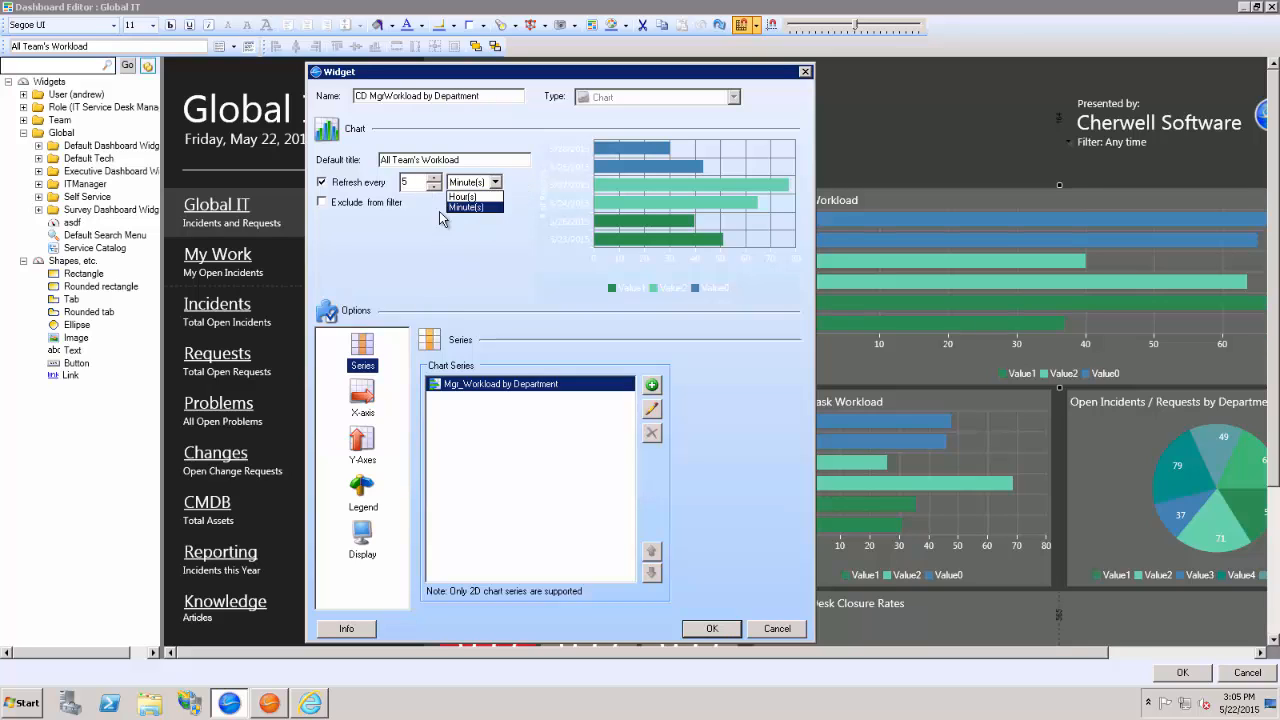
click(423, 263)
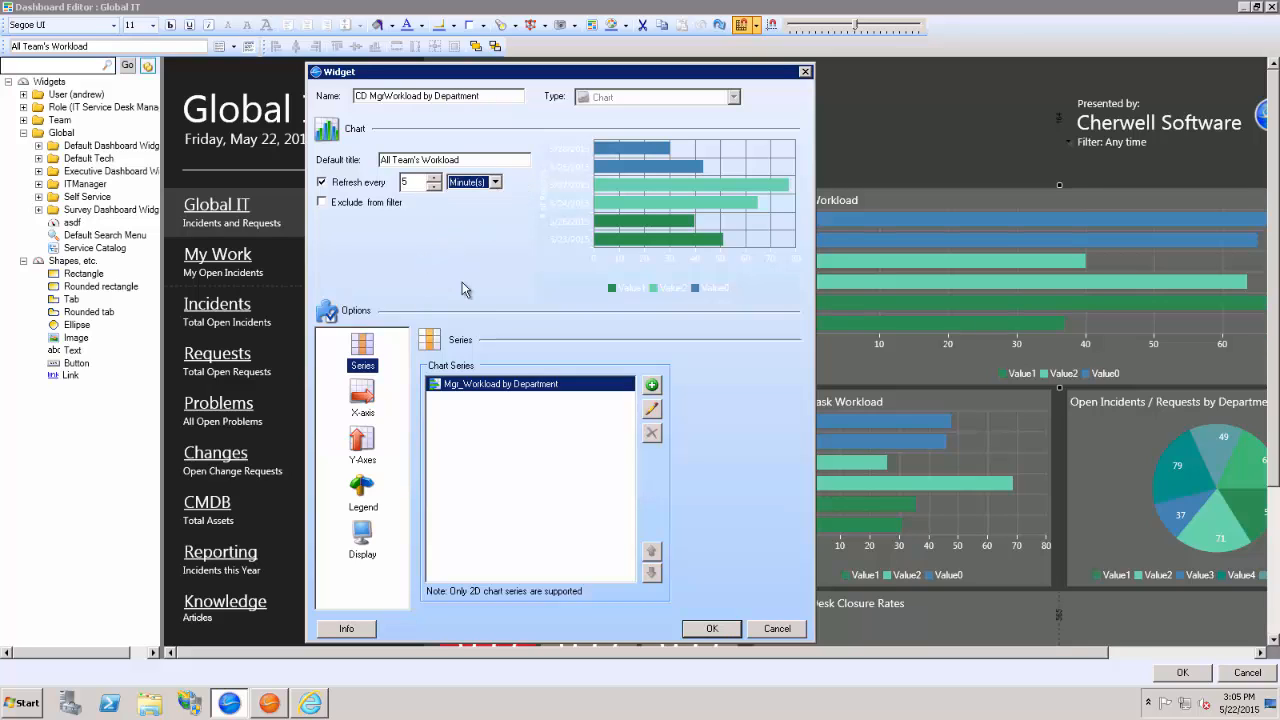
Inspect the settings of the Mgr_Workload by Department chart series and leave the dashboard editor without saving.
click(379, 332)
click(651, 408)
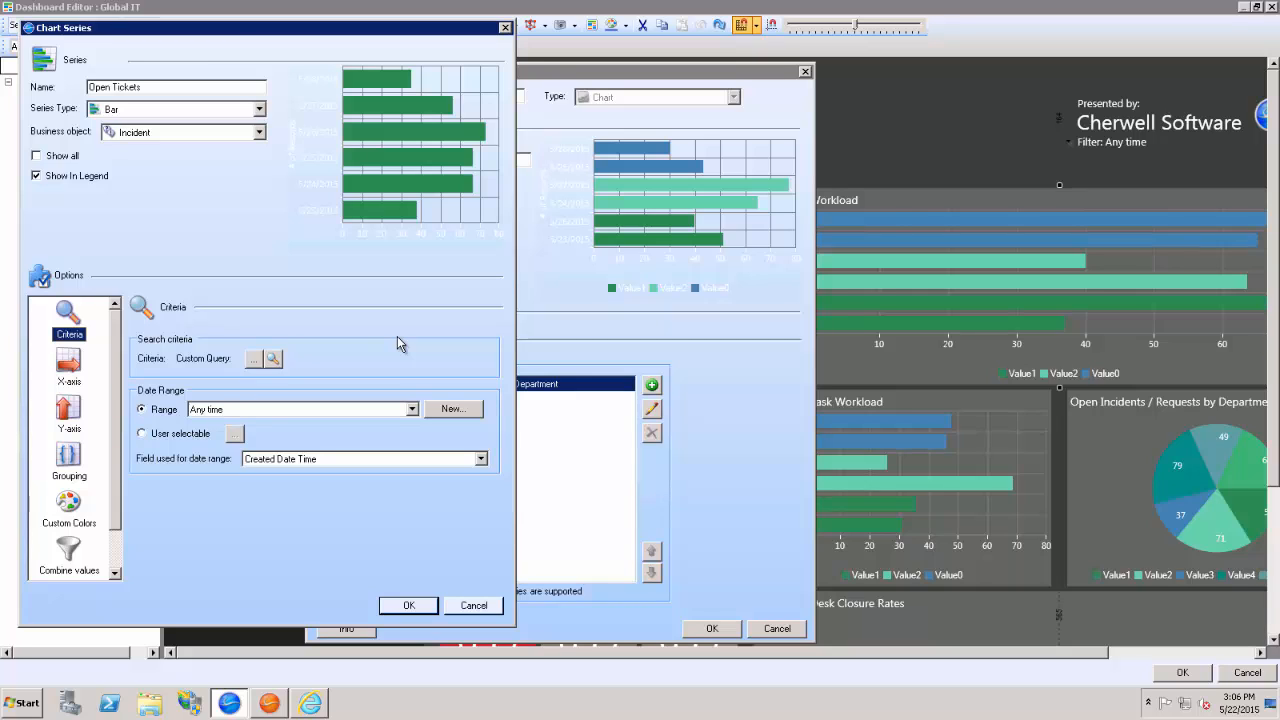
click(408, 605)
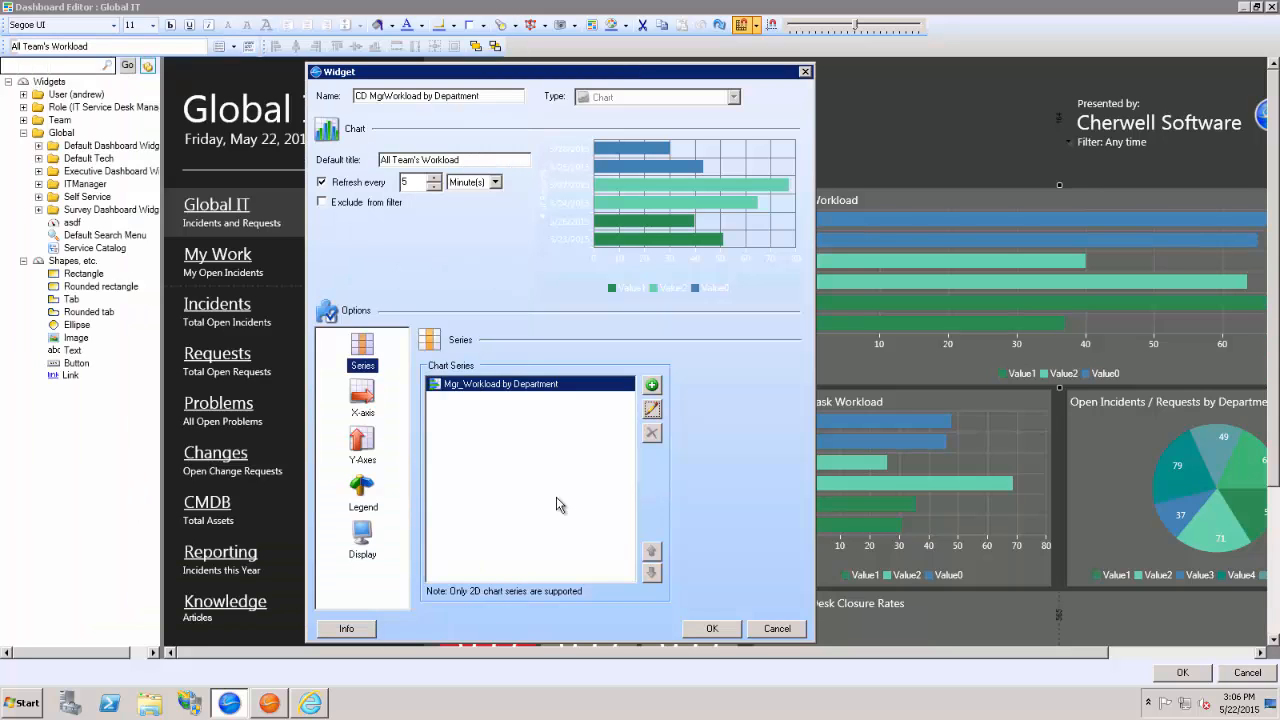
click(776, 629)
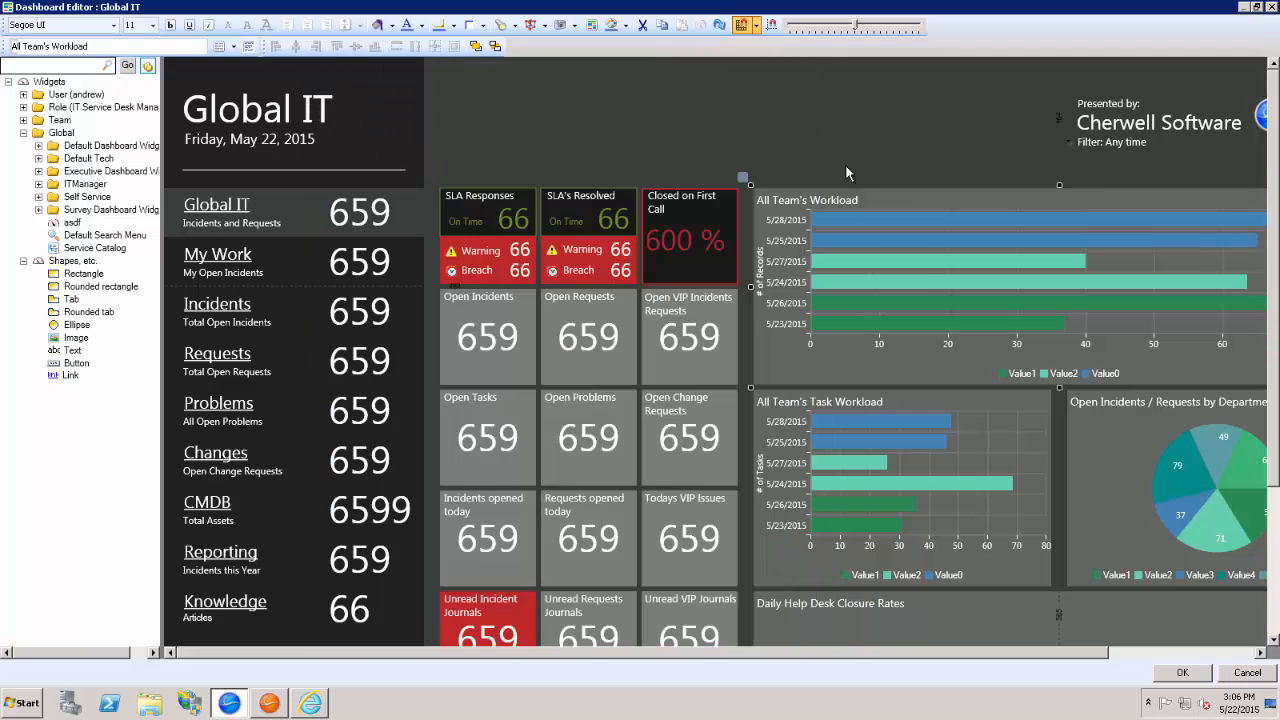
click(1247, 672)
Create a new incident and set its requestor by searching the contacts for the customer's first name.
click(148, 46)
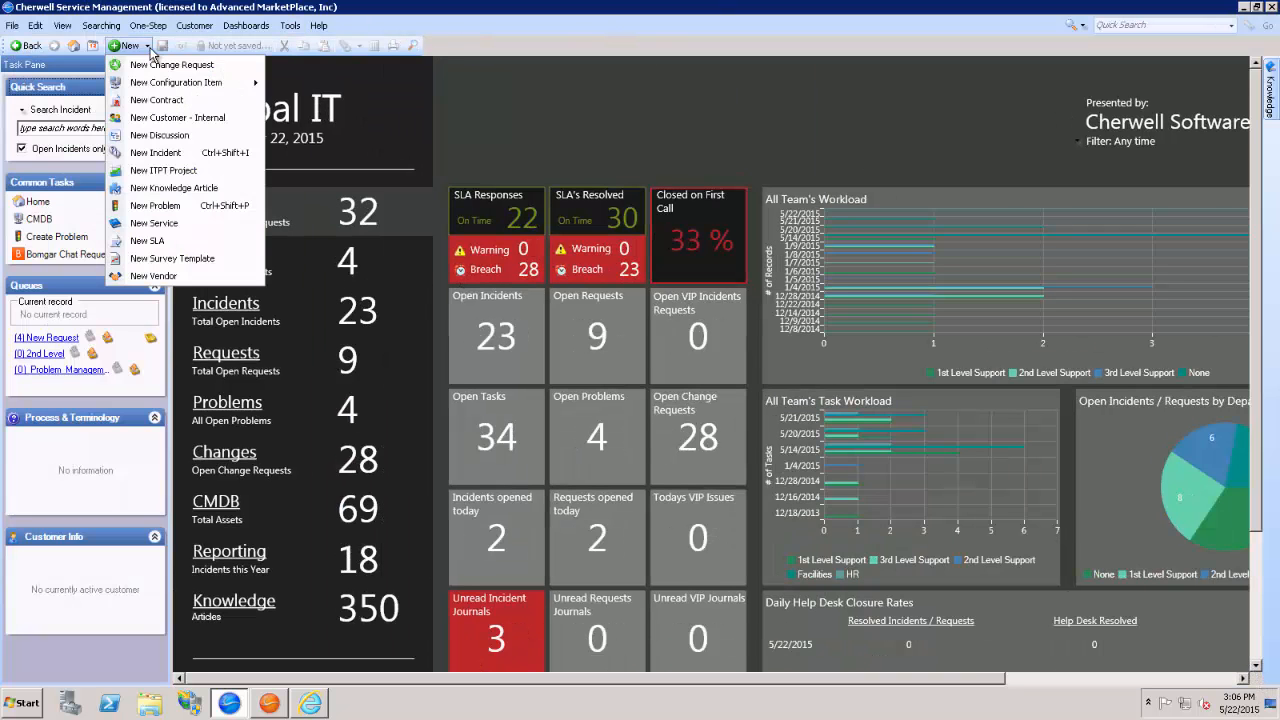
click(172, 153)
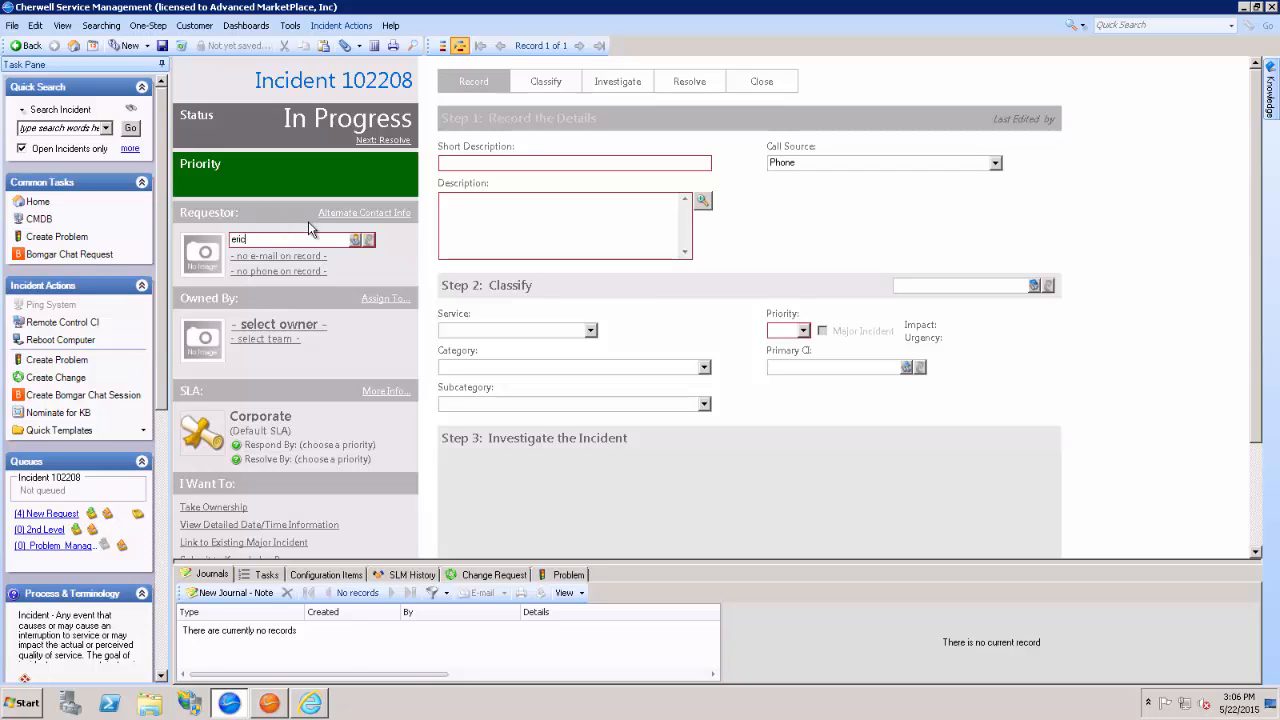
key(Return)
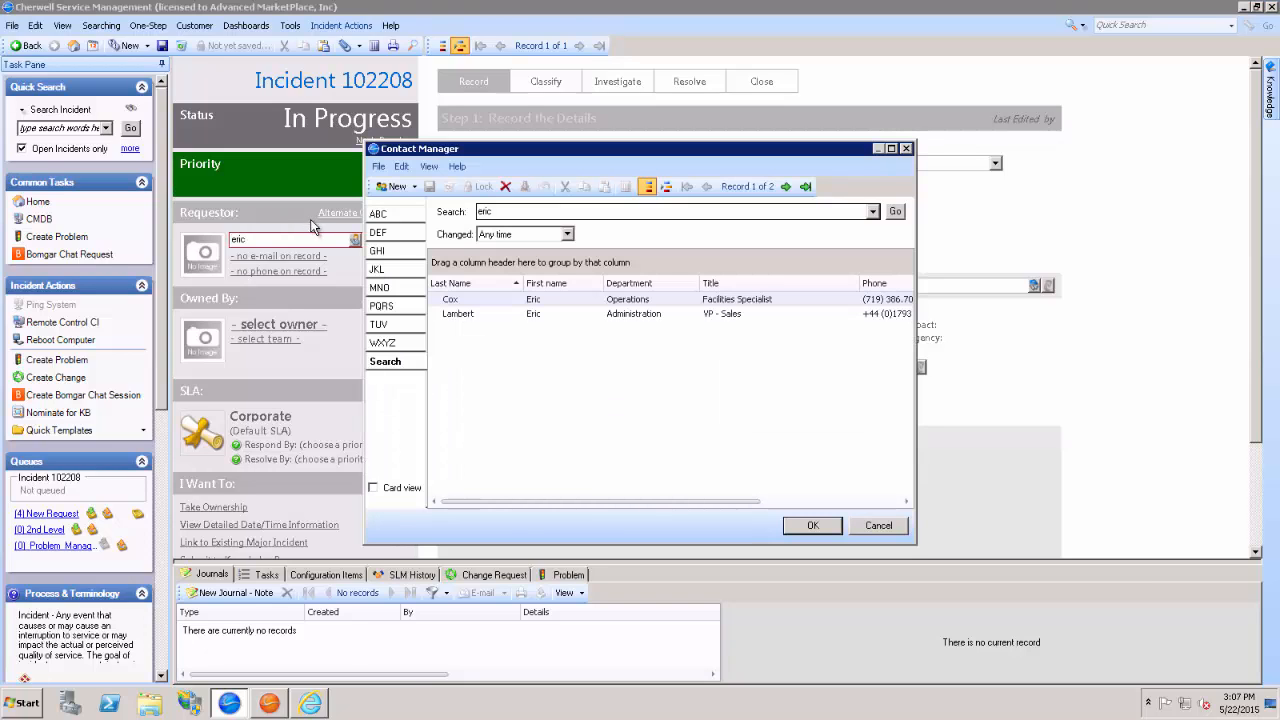
click(805, 525)
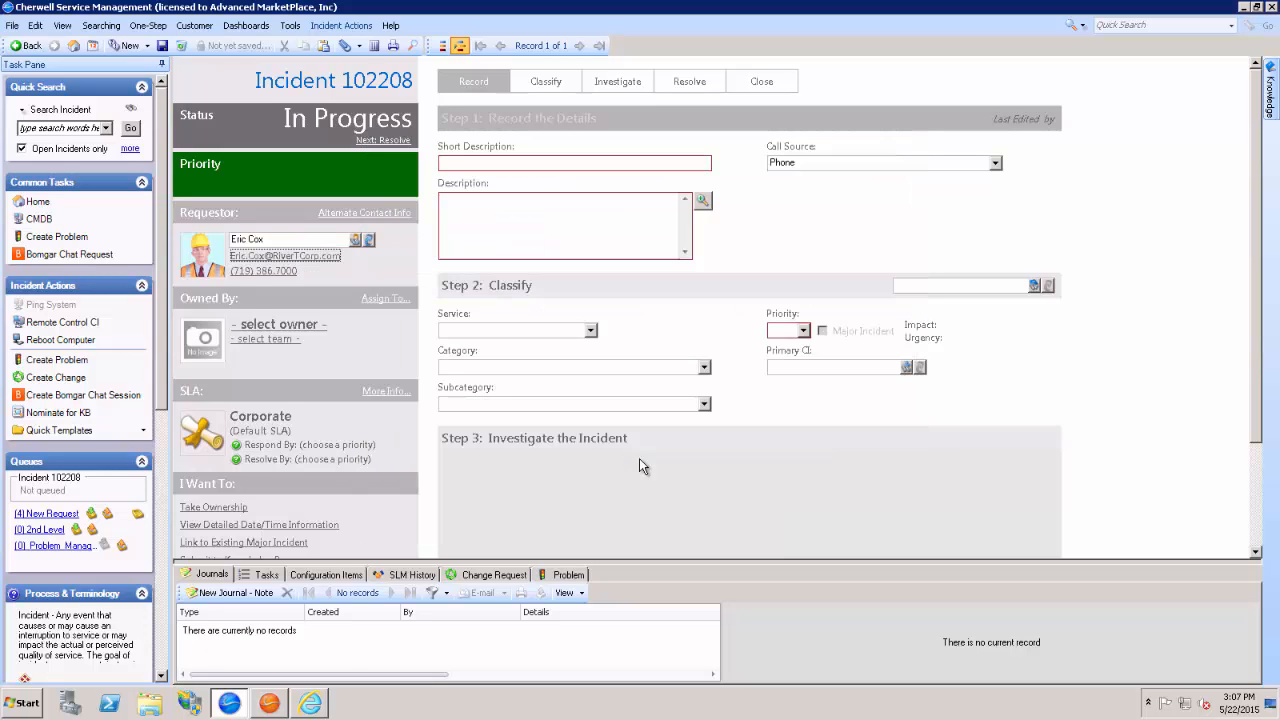
Assign the incident to the 3rd Level Support team and select a team member as its owner.
click(257, 341)
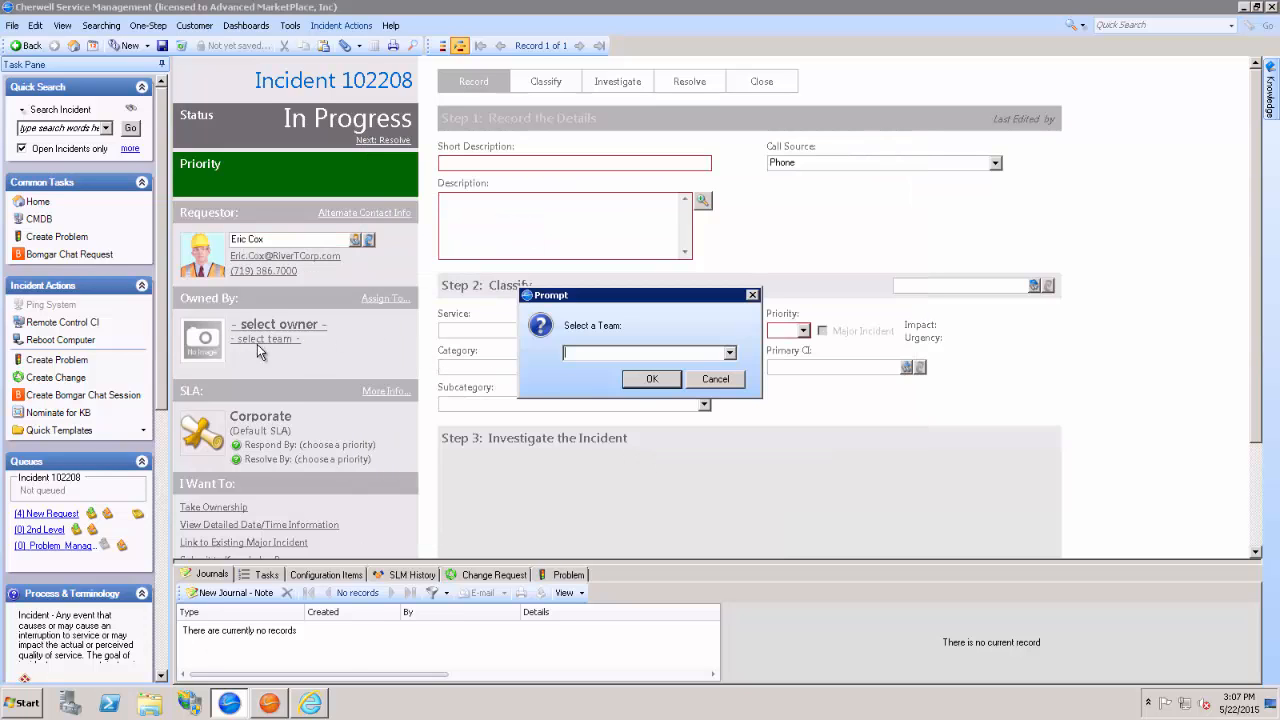
click(729, 353)
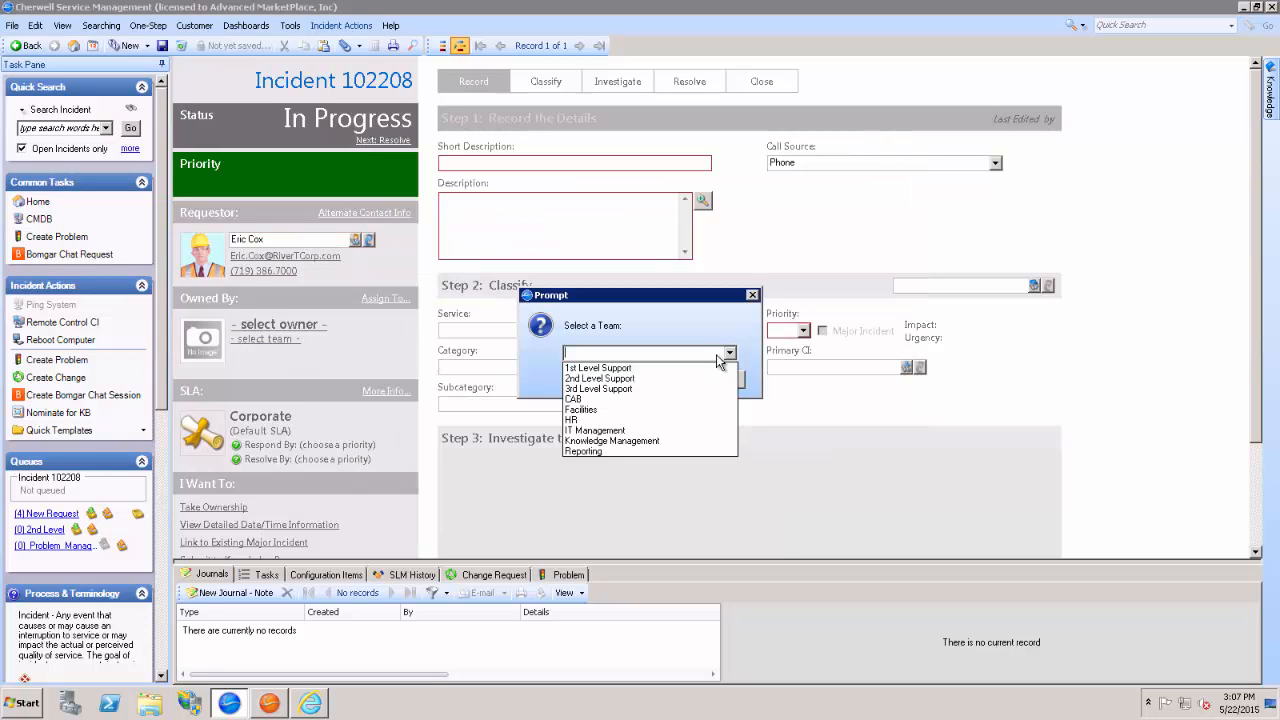
click(612, 389)
click(652, 380)
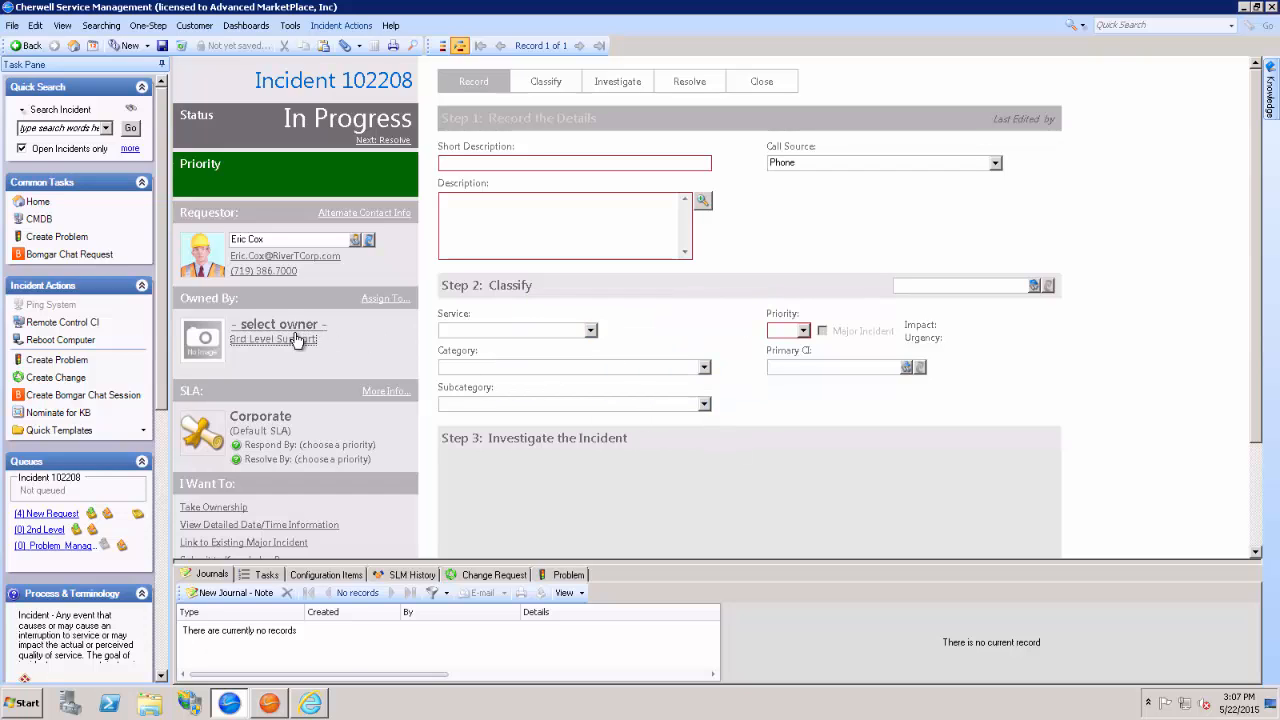
click(283, 328)
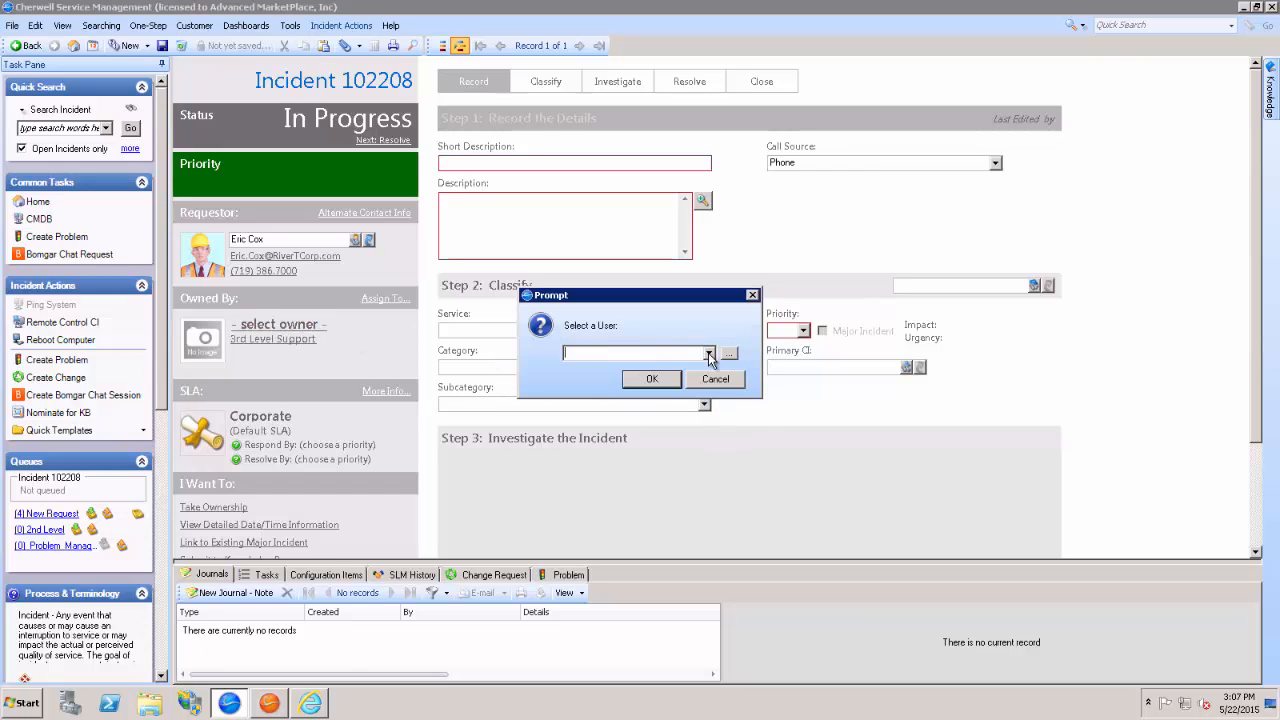
click(709, 353)
click(623, 380)
click(654, 379)
Set the incident's priority to 3, with Department impact and Medium urgency.
scroll(387, 315, down, 3)
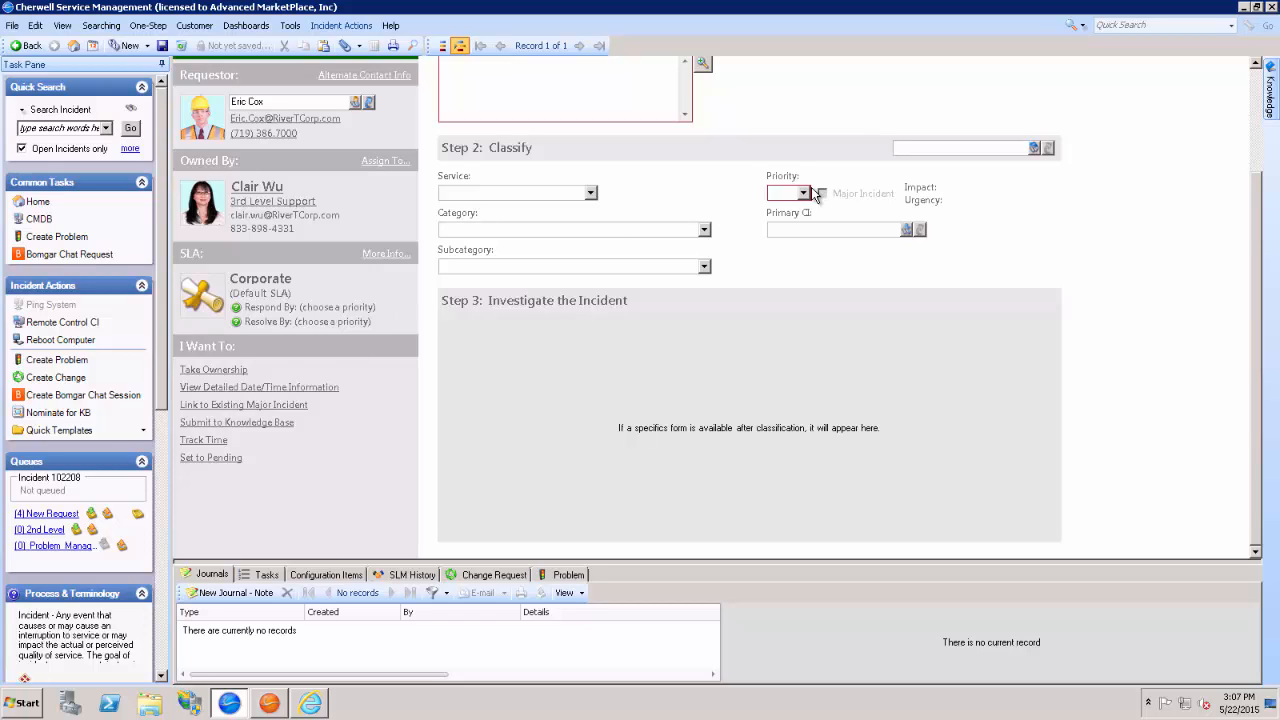
mouse_move(806, 194)
click(915, 256)
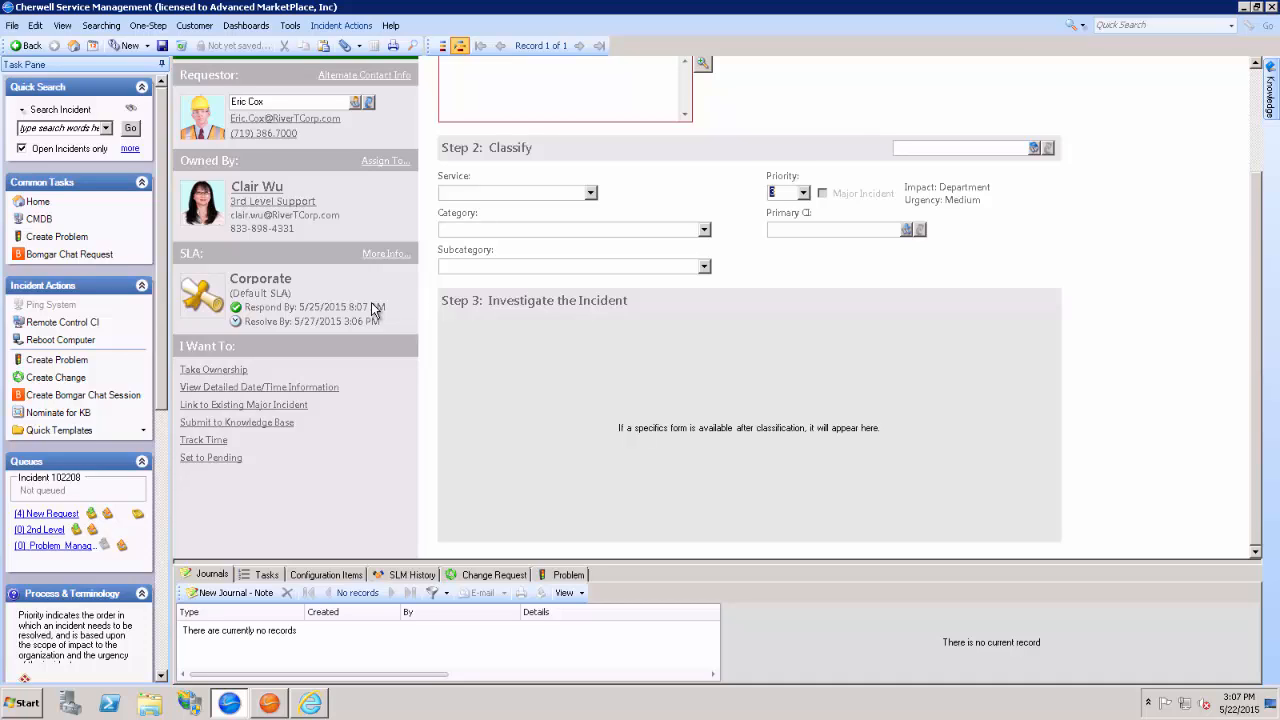
Classify the incident with service E-Mail / Calendaring, category Desktop Client and subcategory Request Access/Installation.
scroll(426, 336, up, 3)
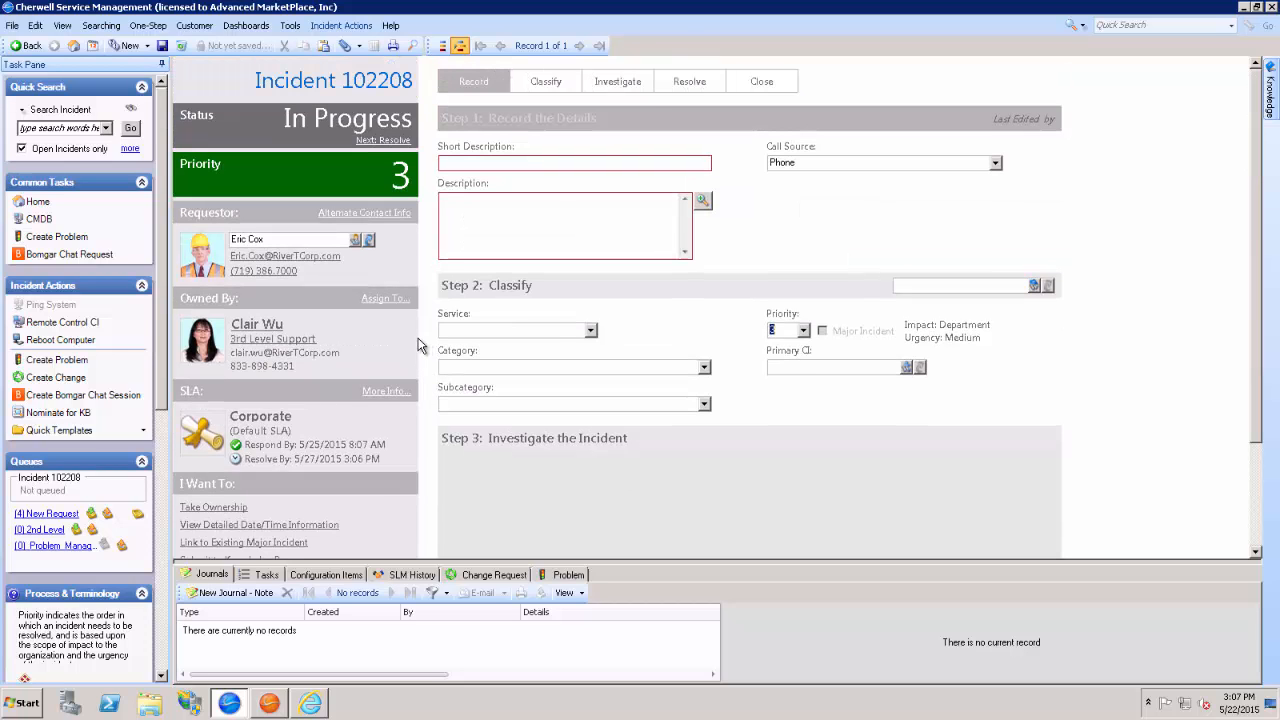
click(591, 332)
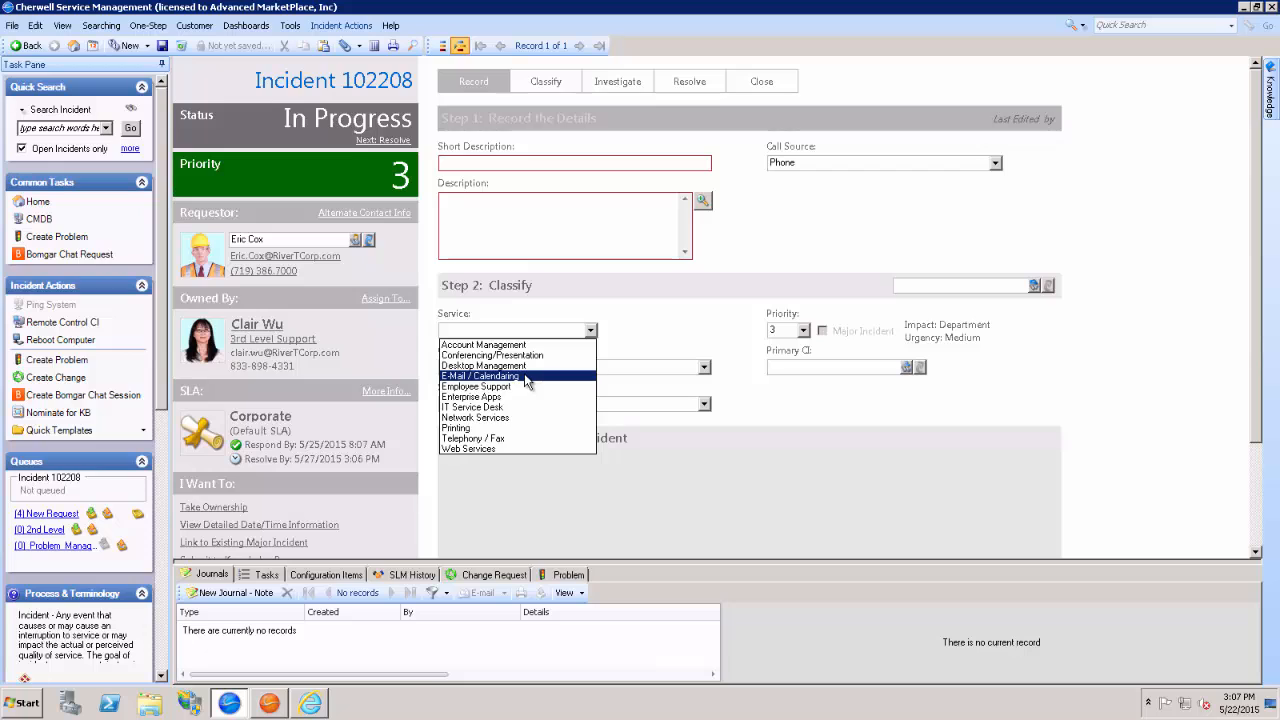
click(525, 376)
click(704, 368)
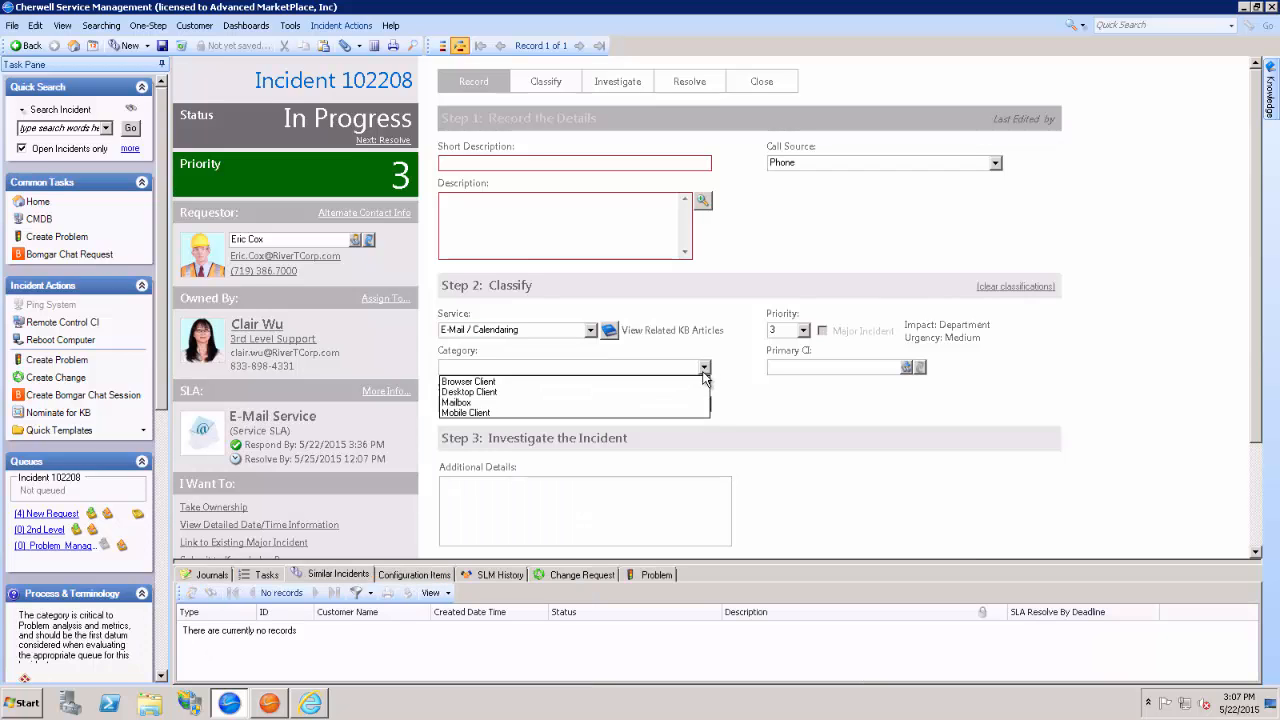
click(494, 391)
click(704, 404)
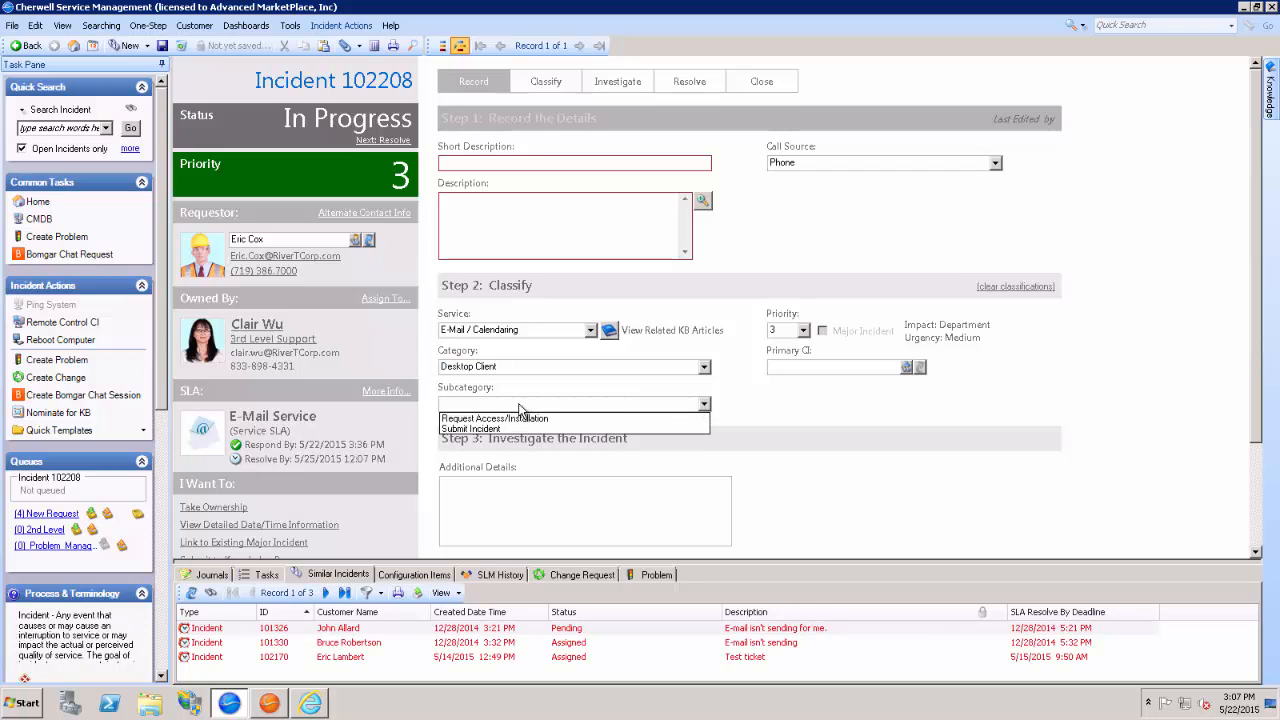
click(603, 419)
Change the incident's subcategory to Submit Incident.
scroll(765, 418, down, 2)
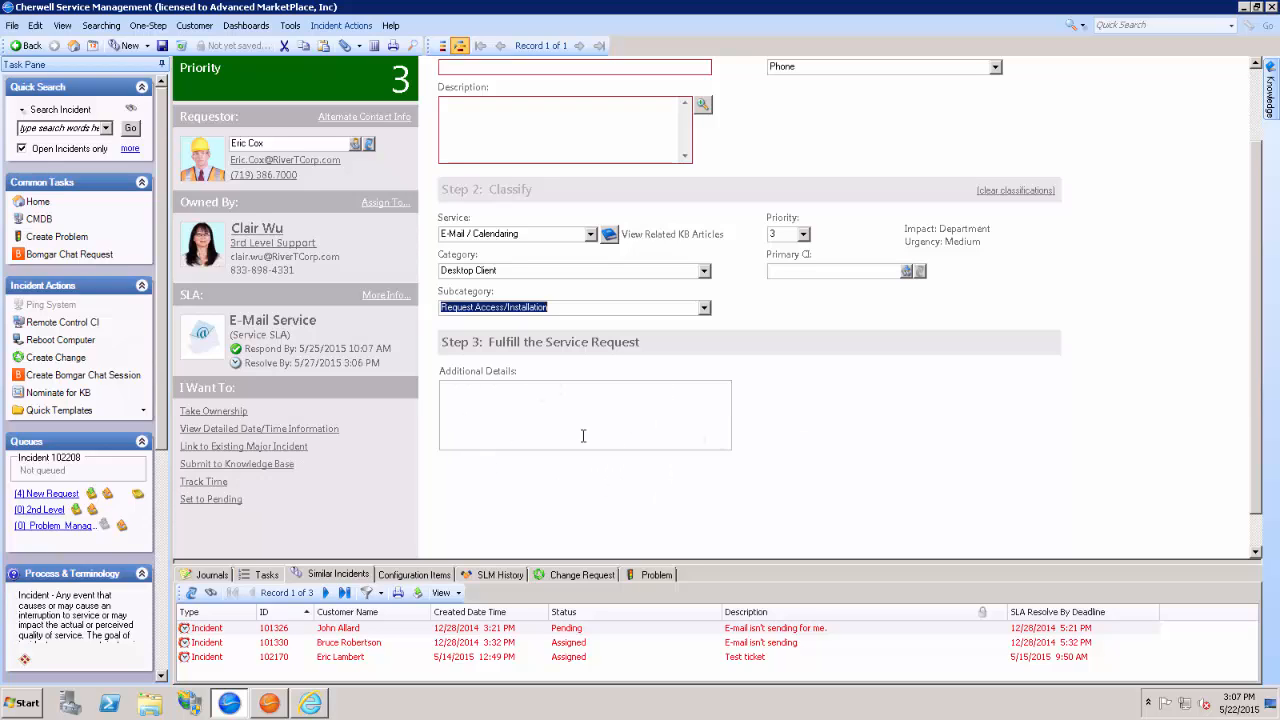
click(704, 308)
click(491, 334)
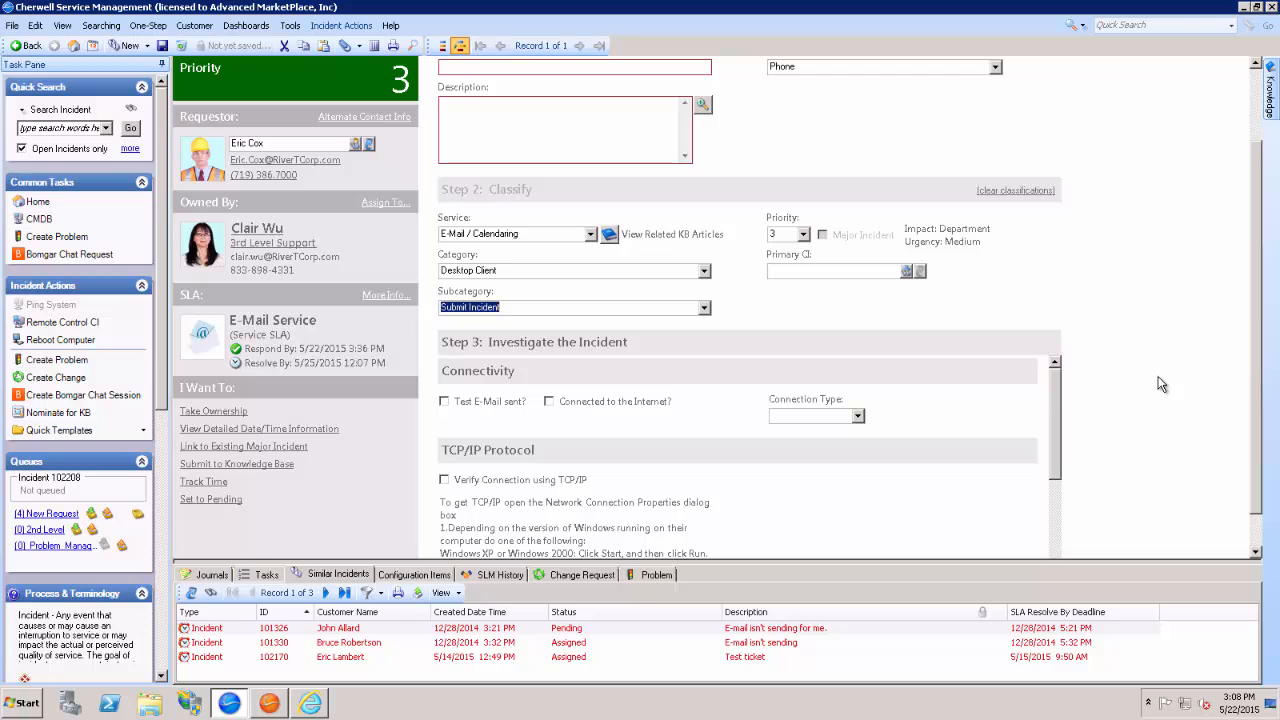
Set the primary CI to the requestor's Dell OptiPlex 9010 desktop with asset tag 4394.
scroll(1156, 378, down, 1)
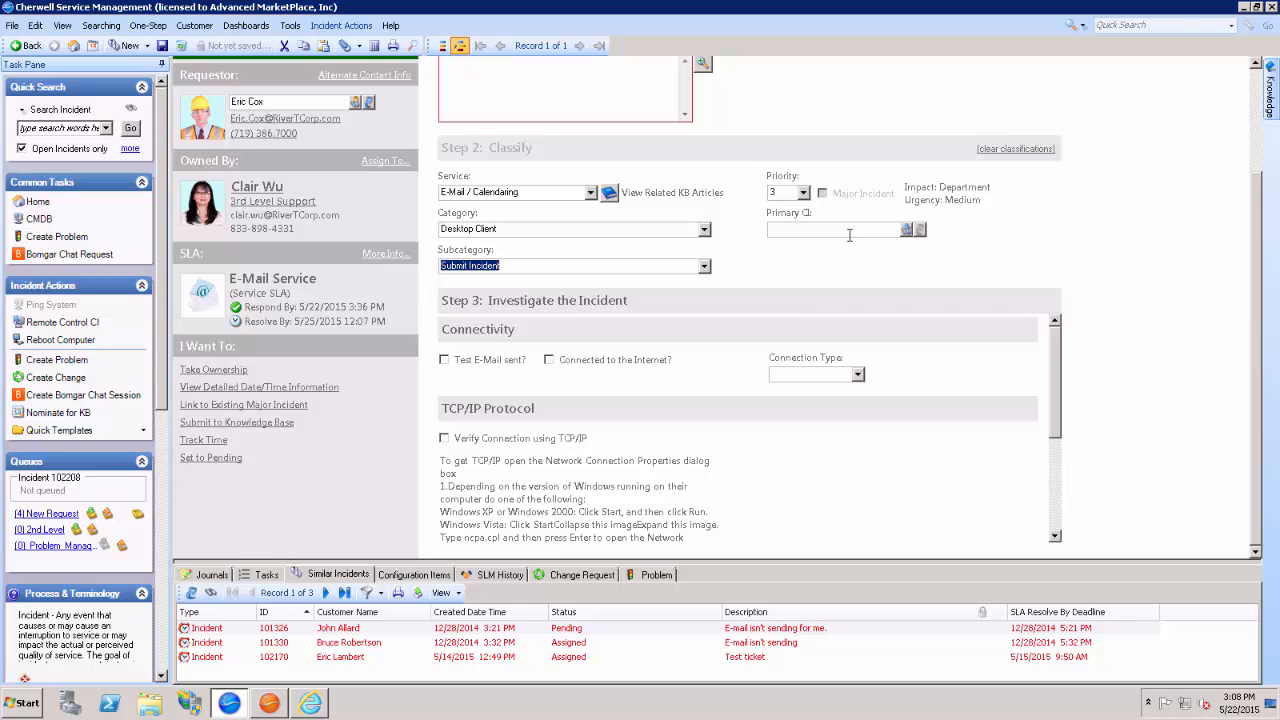
click(907, 231)
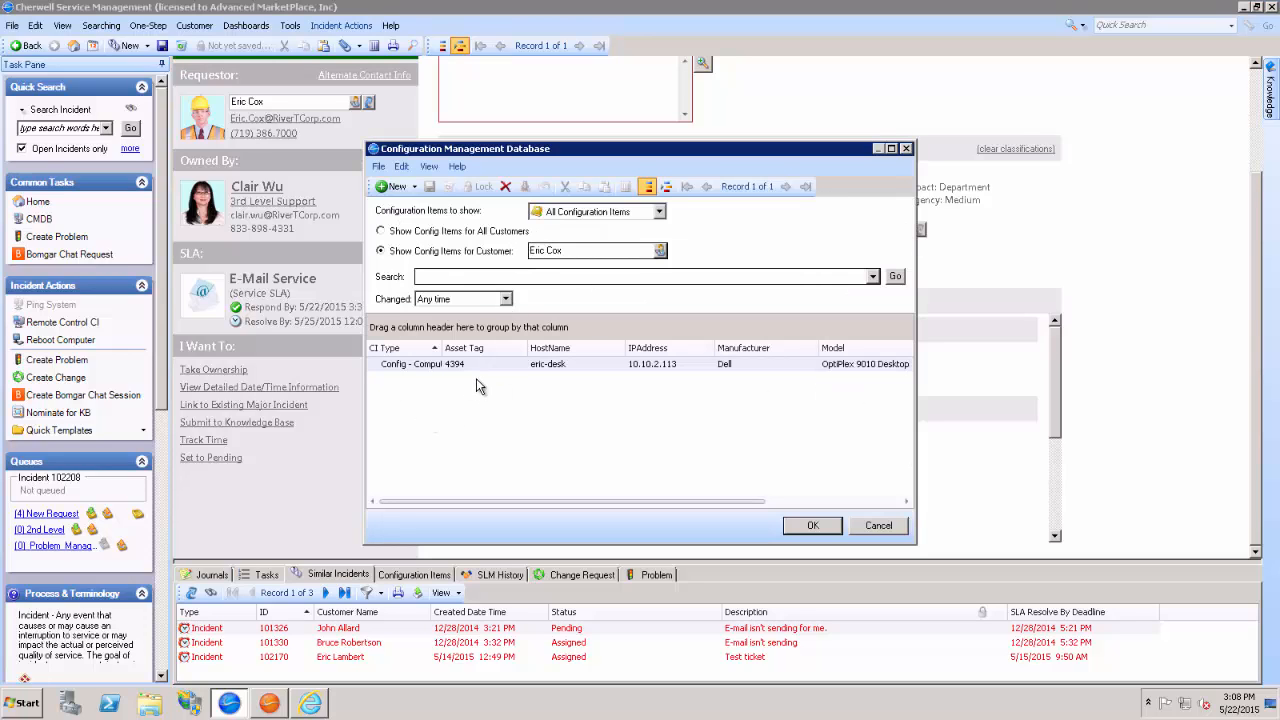
click(812, 525)
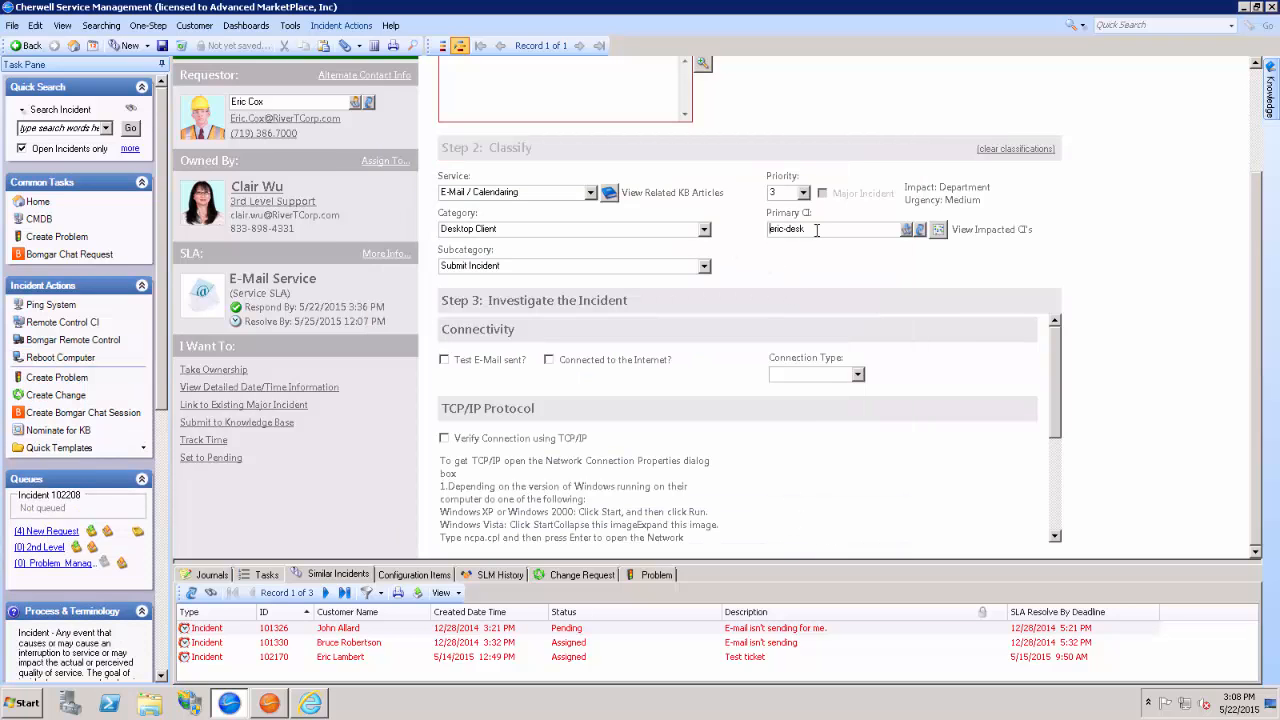
Link the desktop with asset tag 4398 to the incident's configuration items, choosing from the items of all customers.
click(420, 578)
drag(768, 560, 775, 413)
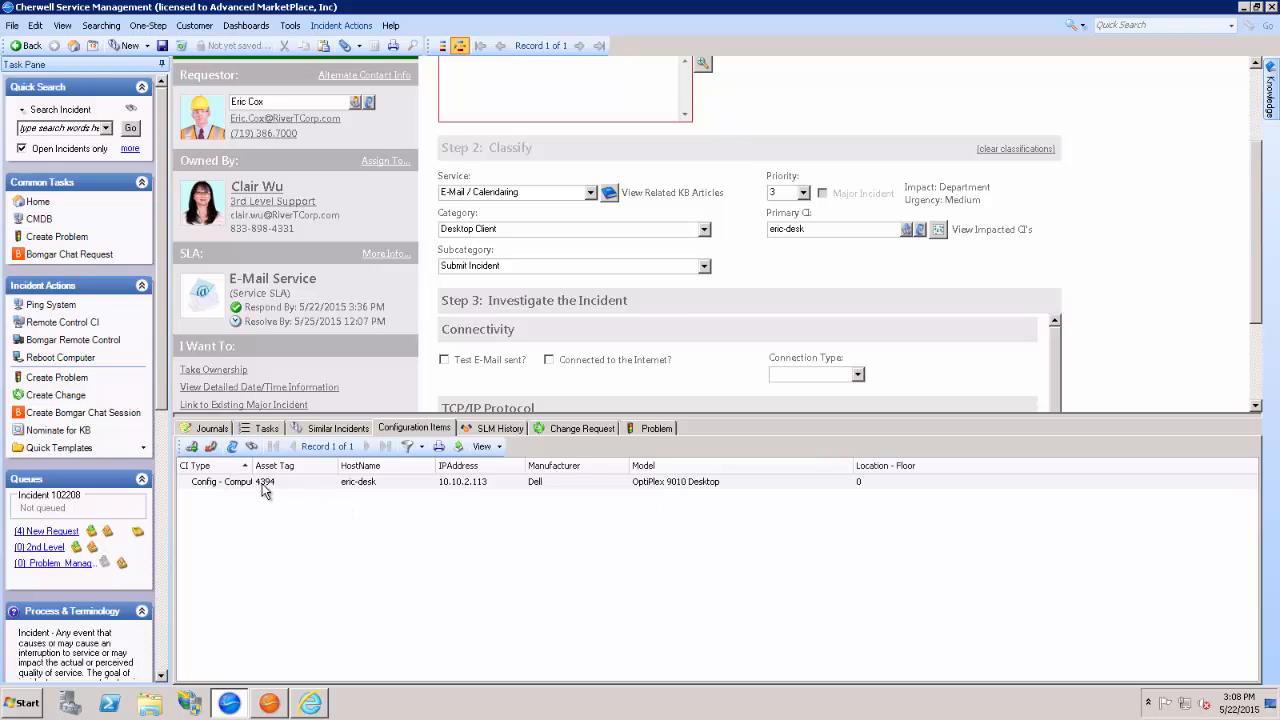
click(192, 446)
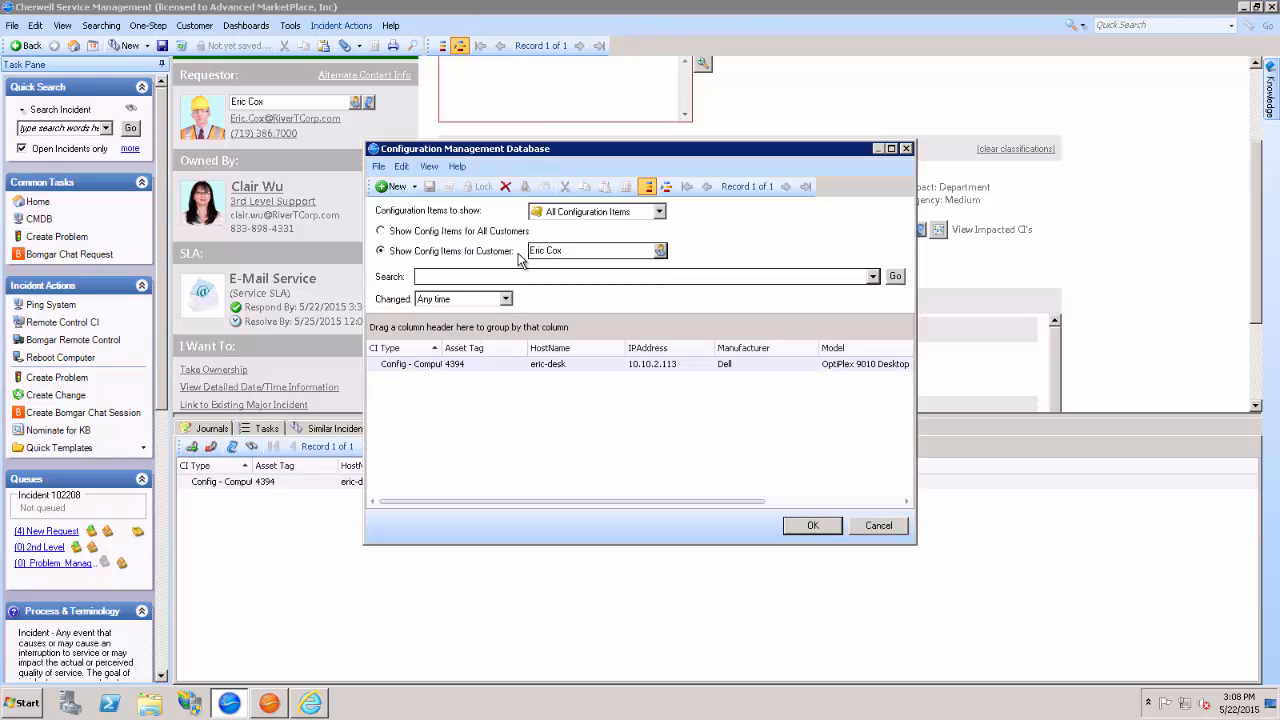
click(381, 231)
click(490, 421)
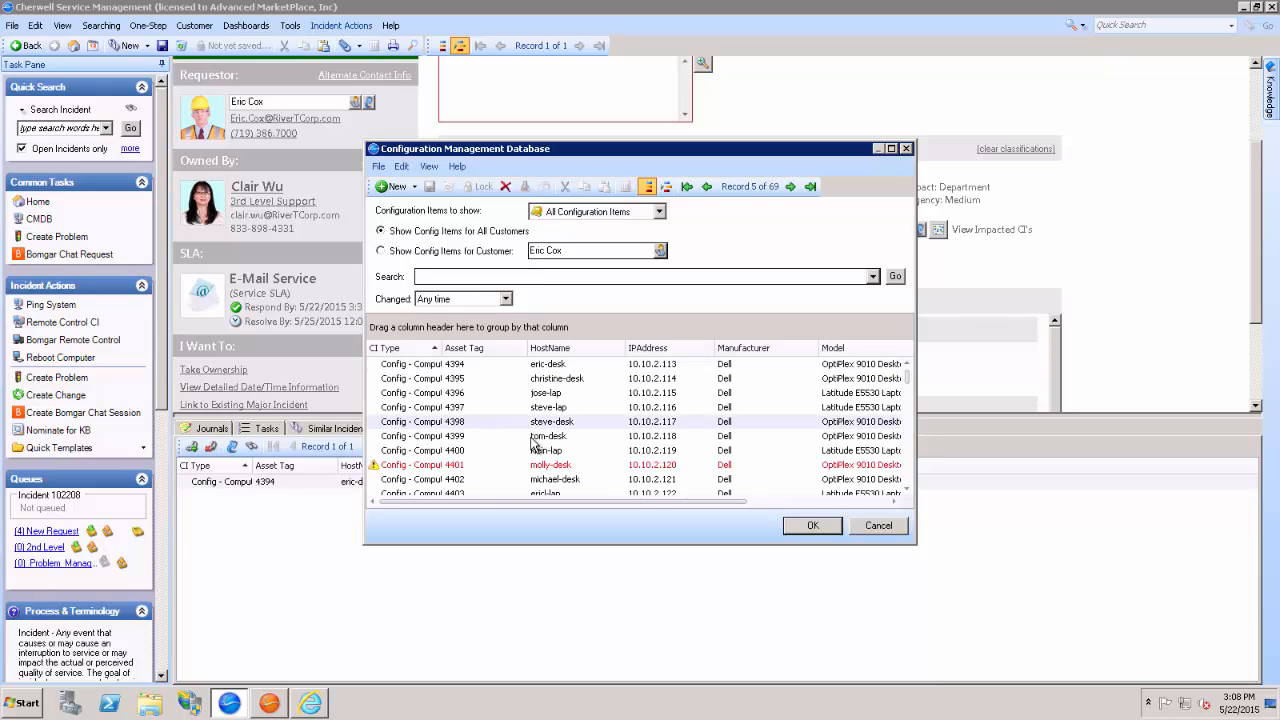
key(Return)
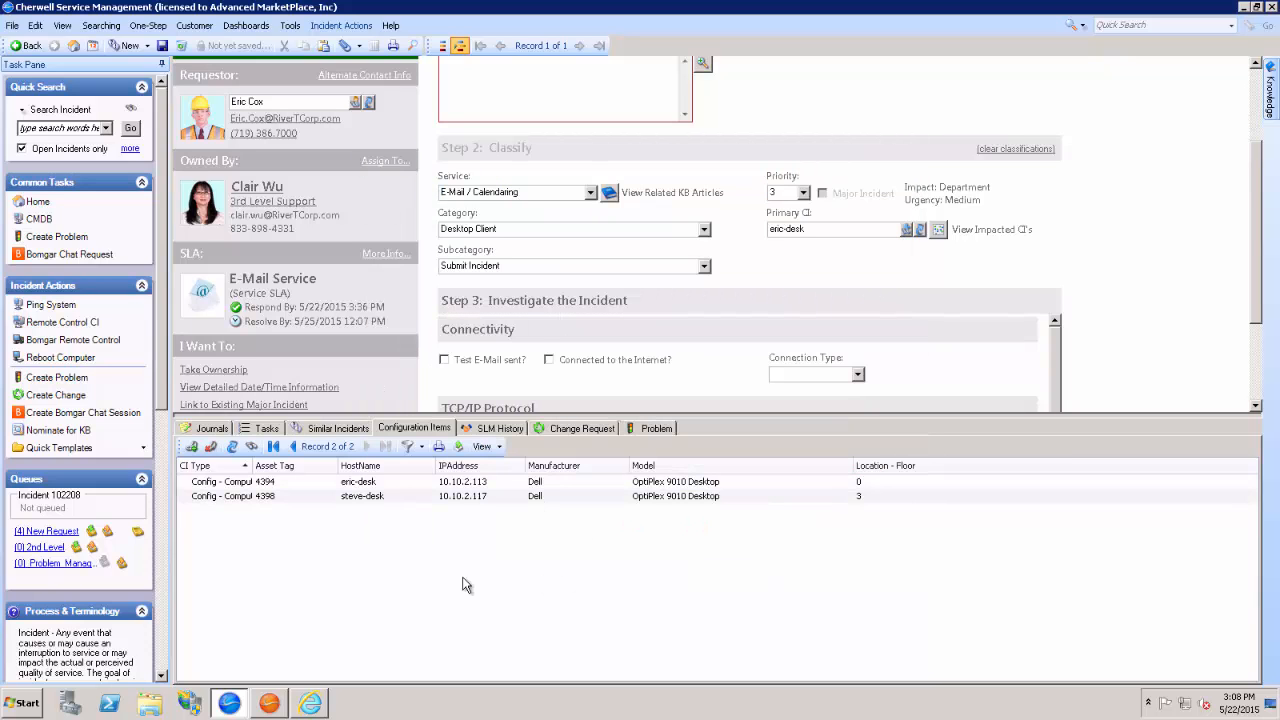
Add a new task to the incident and assign it to the 3rd Level Support team.
click(266, 428)
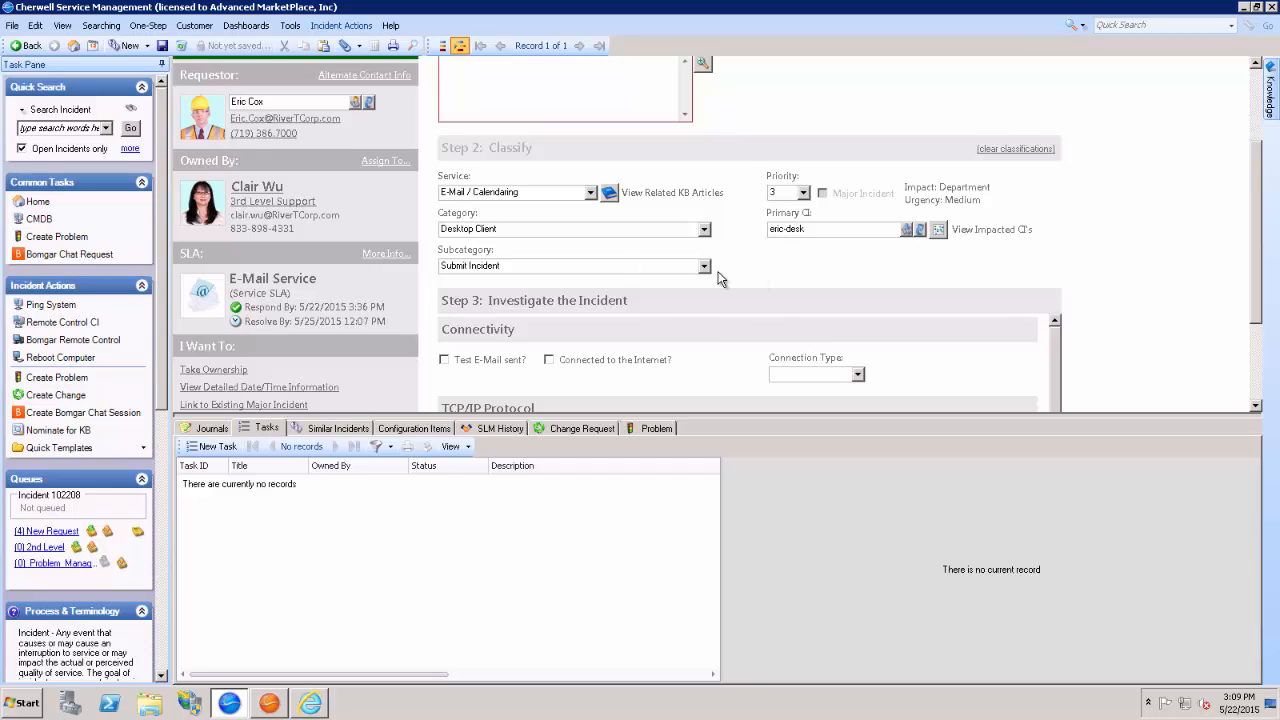
click(221, 453)
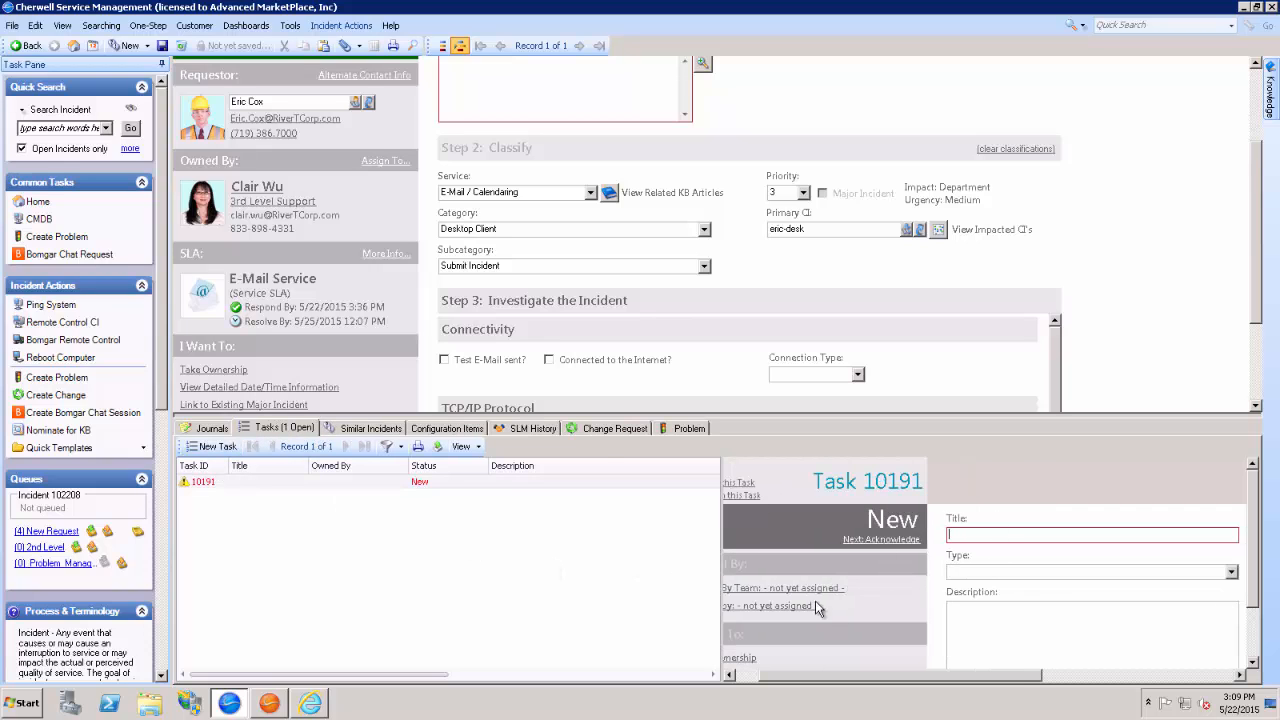
click(800, 608)
click(730, 353)
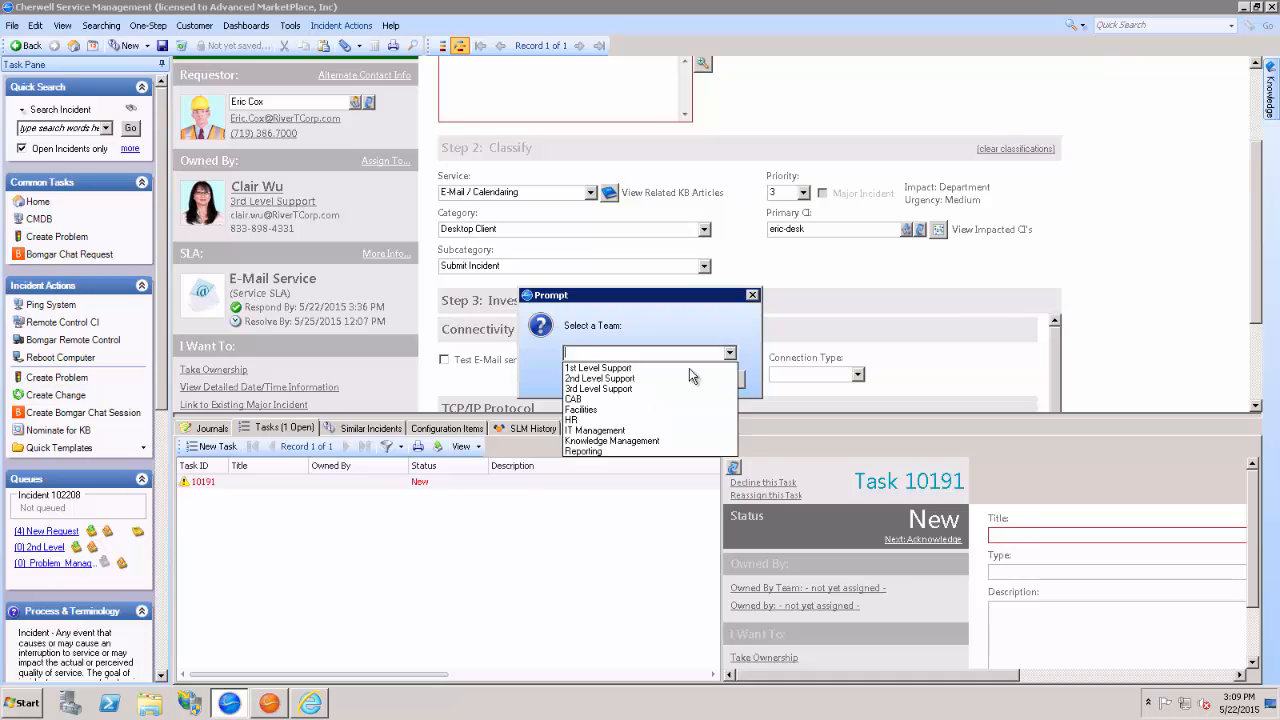
click(675, 392)
click(655, 379)
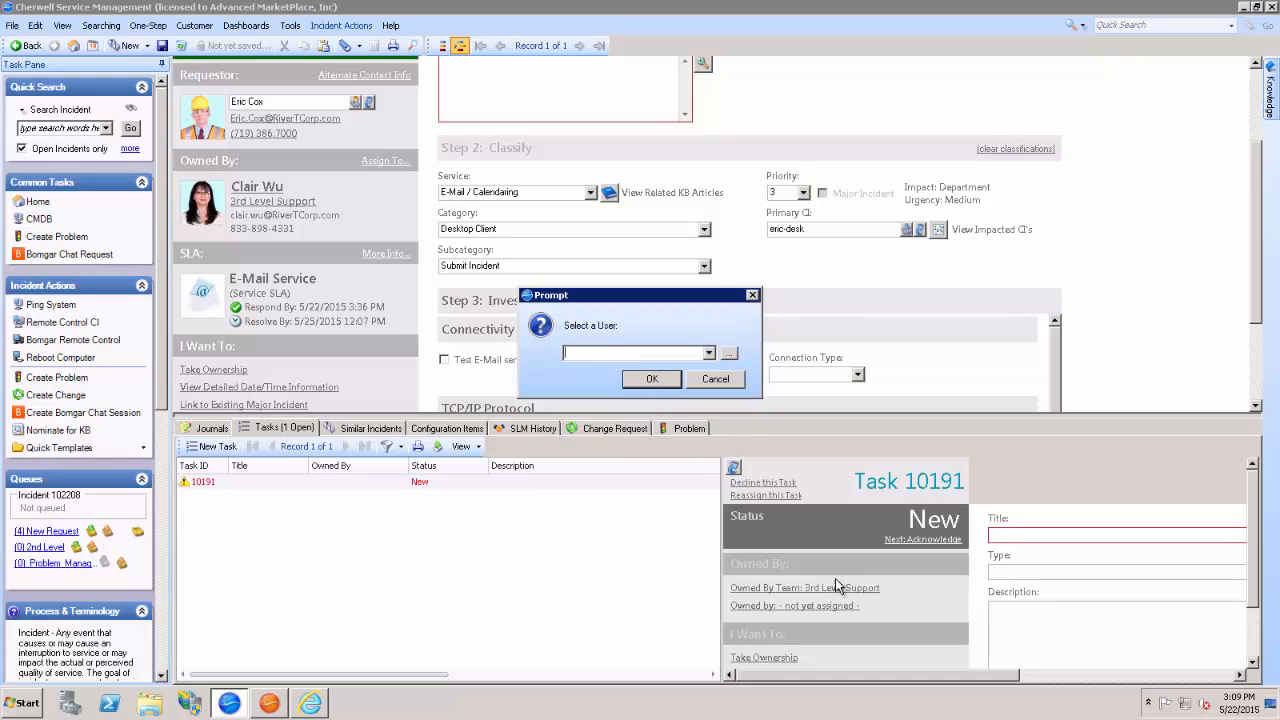
Set the new task's owner to the first user offered for the selected team.
click(708, 353)
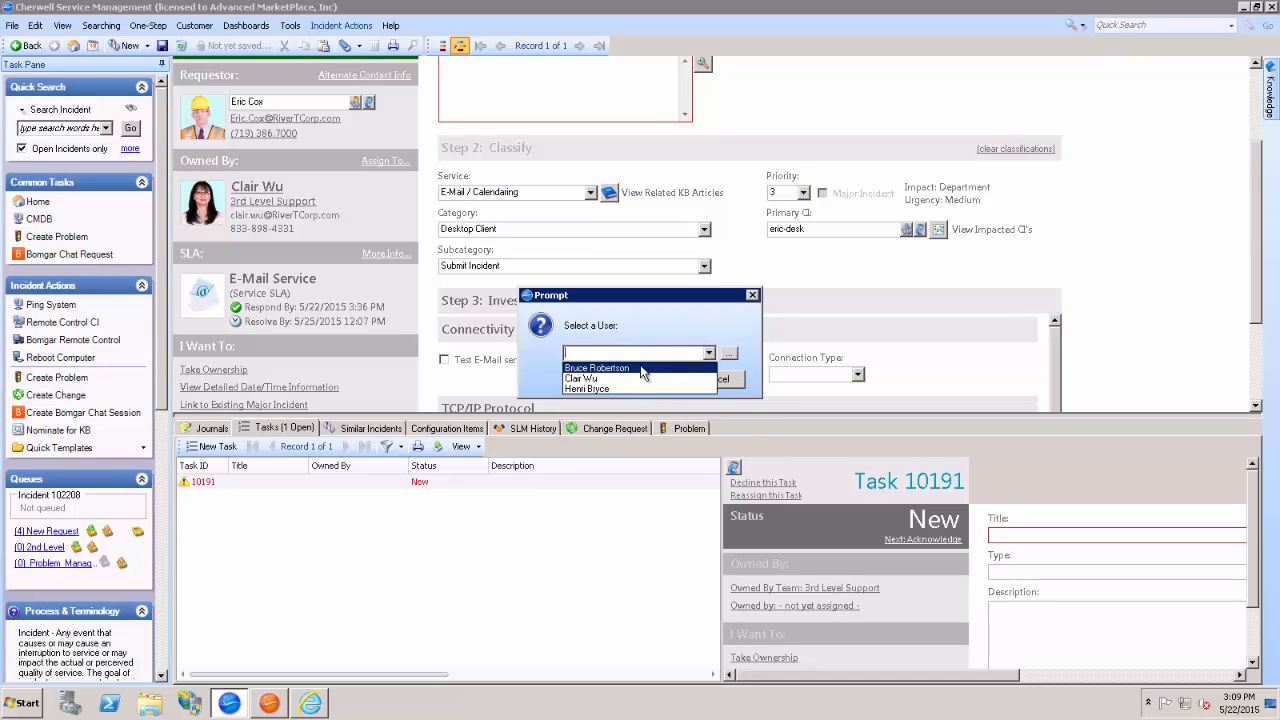
click(632, 368)
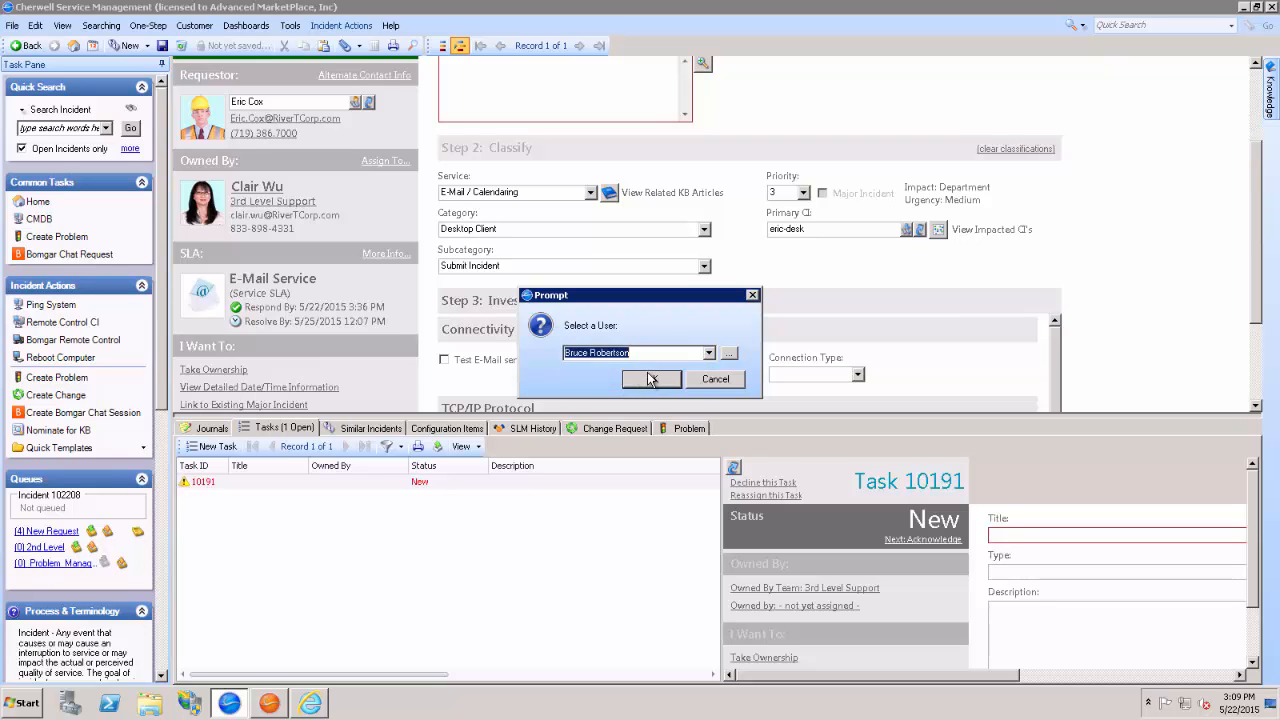
click(652, 379)
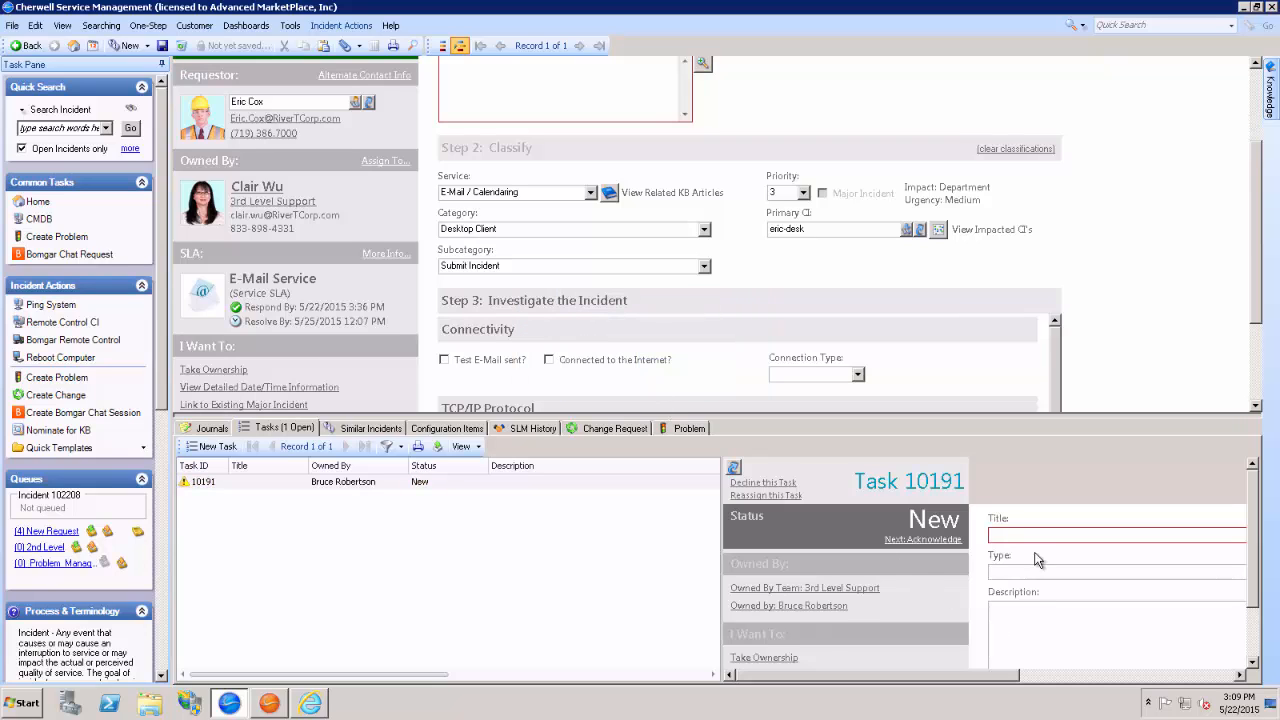
drag(988, 676, 1076, 670)
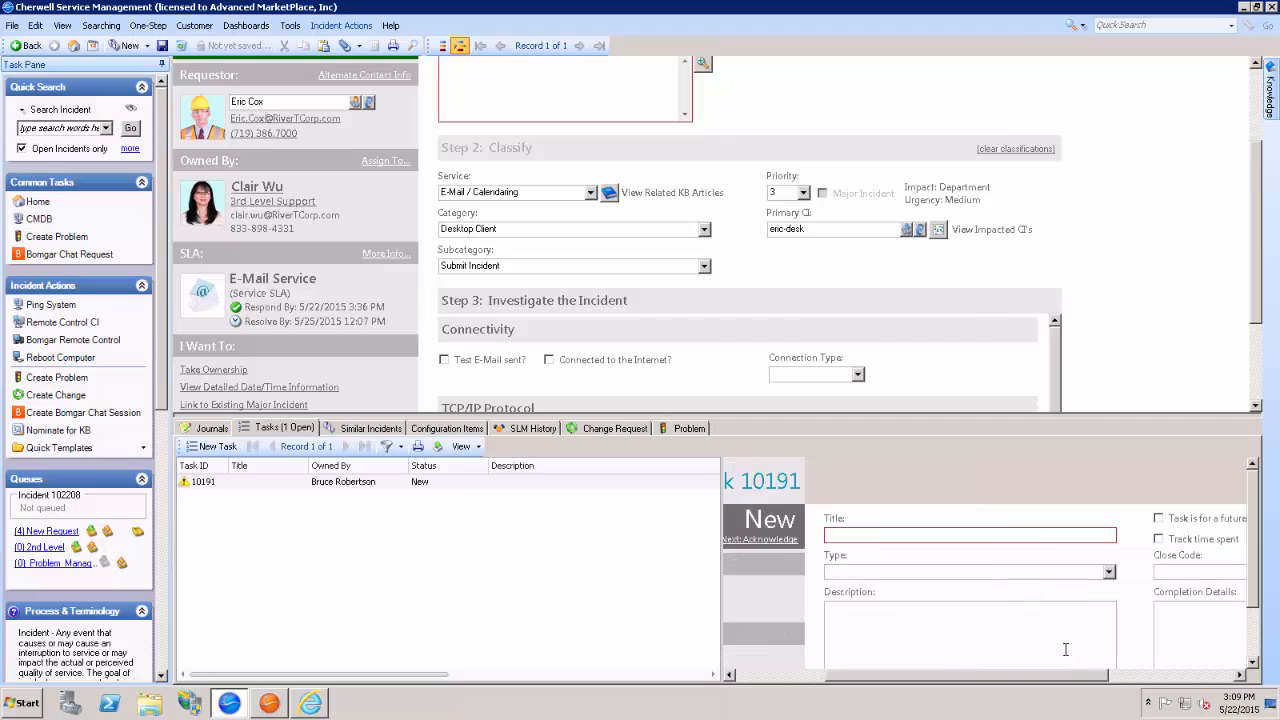